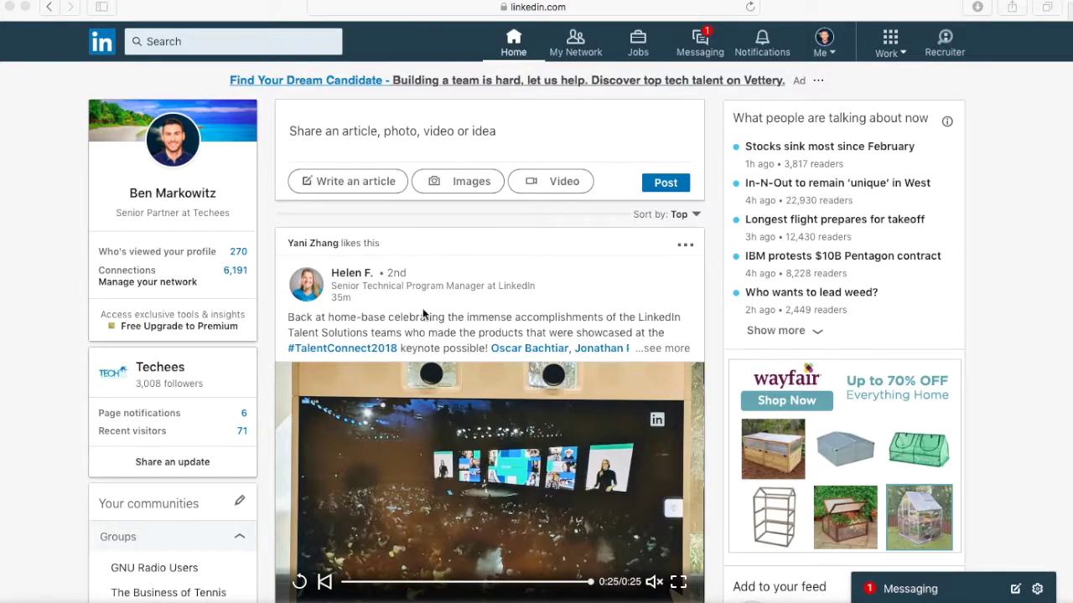
- Launch Recruiter from the LinkedIn top bar and bring its new 'Techees - RPS | LinkedIn Recruiter' tab forward
{"action": "scroll", "coordinate": [507, 213], "scroll_direction": "down", "scroll_amount": 1}
{"action": "scroll", "coordinate": [514, 205], "scroll_direction": "up", "scroll_amount": 1}
{"action": "left_click", "coordinate": [941, 49]}
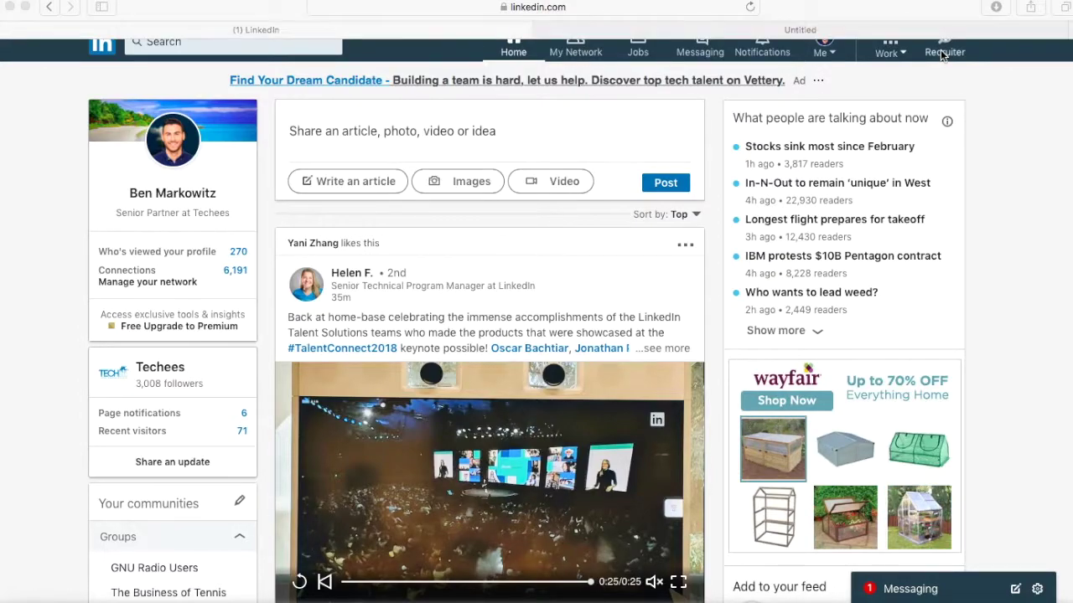
{"action": "left_click", "coordinate": [809, 31]}
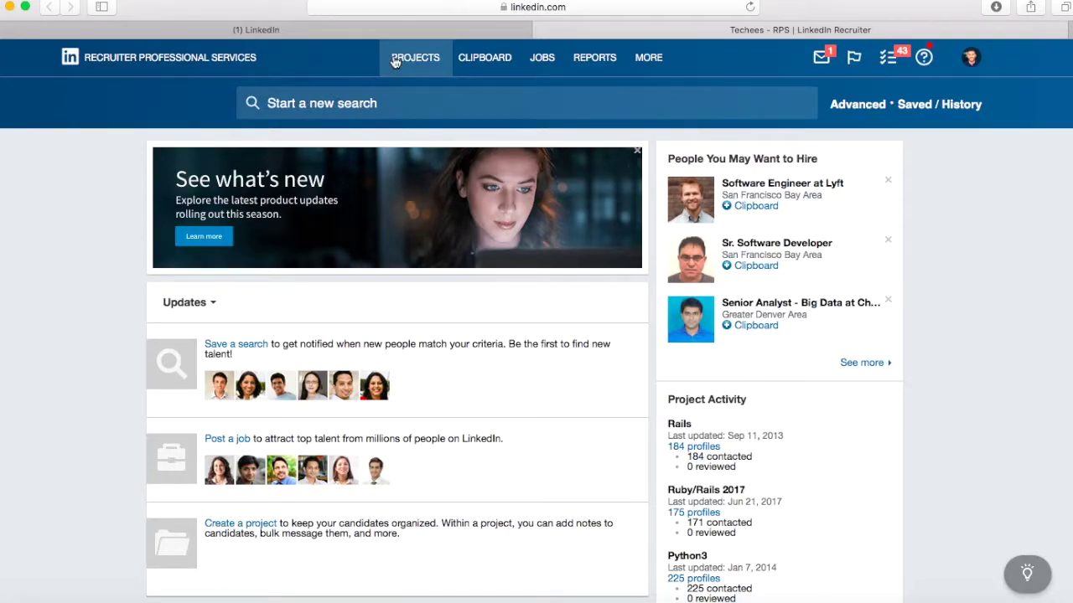
{"action": "mouse_move", "coordinate": [397, 62]}
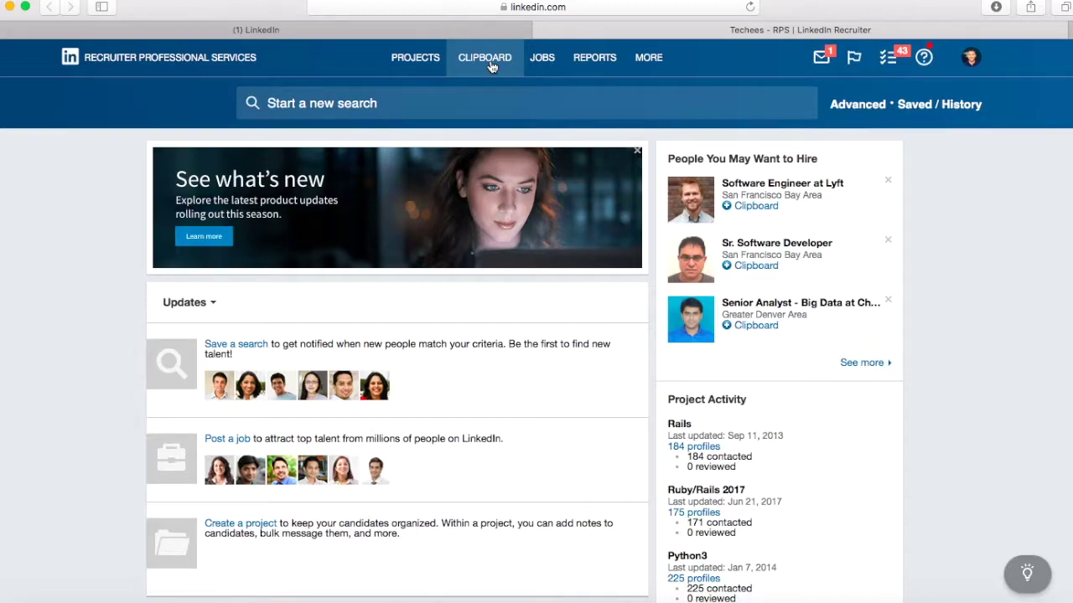
- Show the JOBS menu with Post a Job and Manage Jobs, then the REPORTS dropdown
{"action": "mouse_move", "coordinate": [539, 66]}
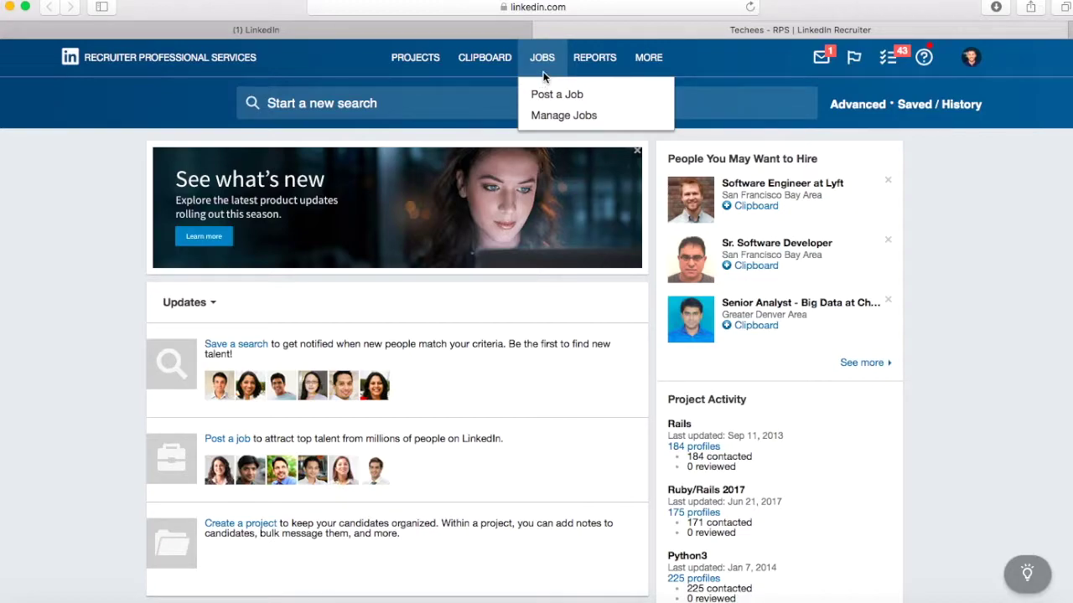
{"action": "mouse_move", "coordinate": [580, 74]}
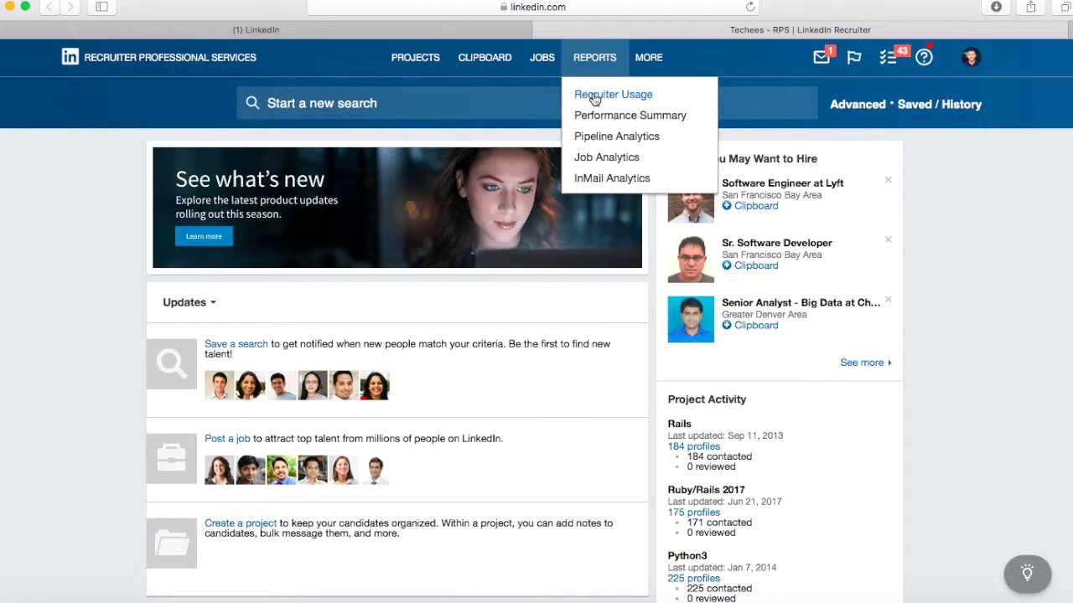
- Open Pipeline Analytics in a new tab, then switch to the InMail Analytics report for July 2018
{"action": "left_click", "coordinate": [598, 139], "text": "super"}
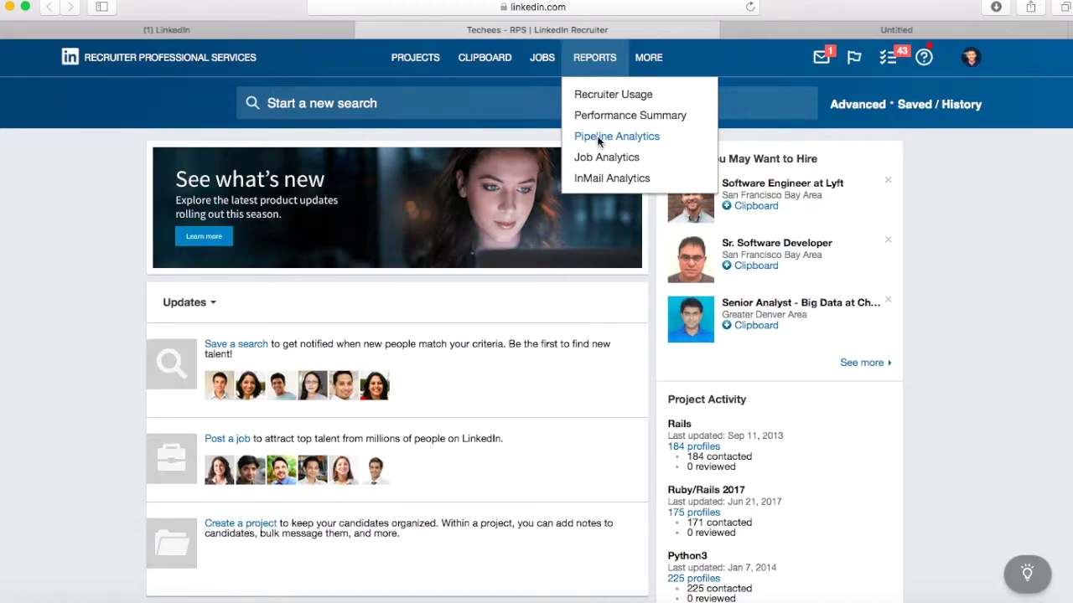
{"action": "left_click", "coordinate": [769, 31]}
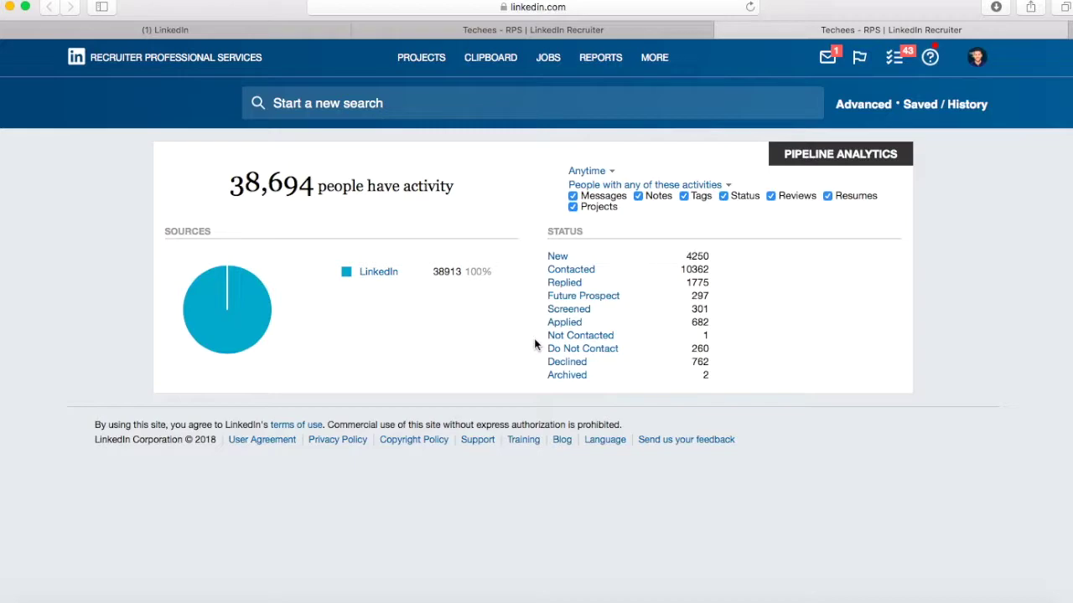
{"action": "mouse_move", "coordinate": [600, 58]}
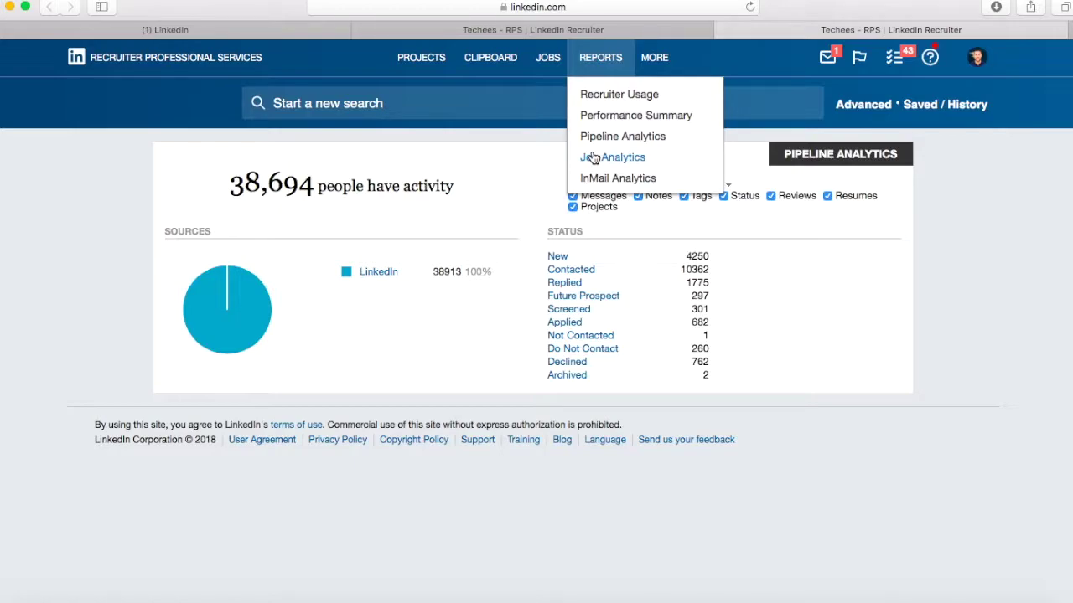
{"action": "mouse_move", "coordinate": [549, 64]}
{"action": "left_click", "coordinate": [599, 179]}
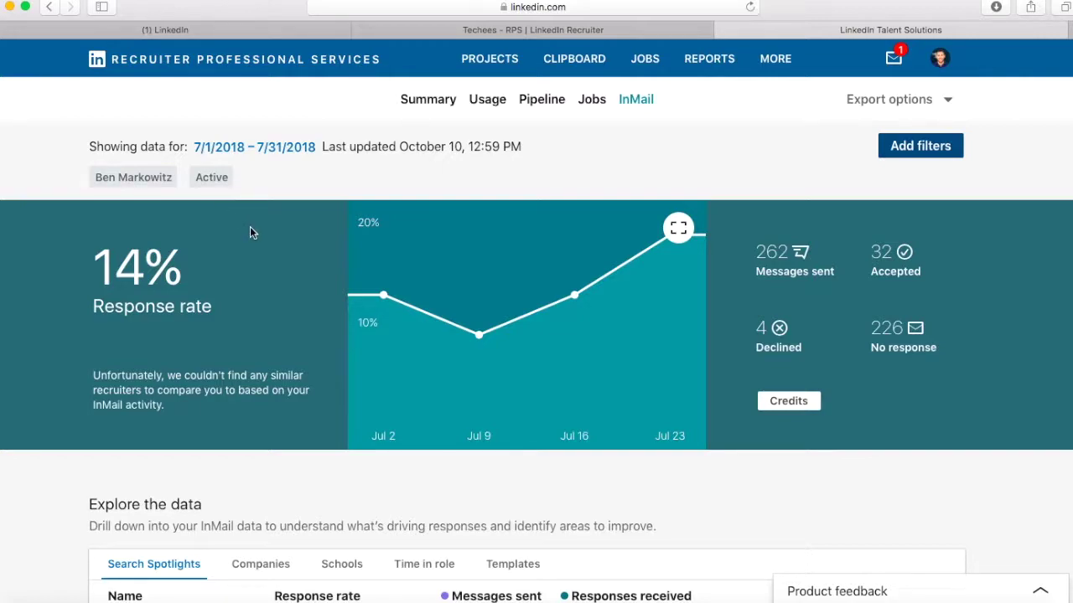
- Scroll the InMail report down to the Explore the data table of Search Spotlight response rates
{"action": "scroll", "coordinate": [255, 232], "scroll_direction": "down", "scroll_amount": 1}
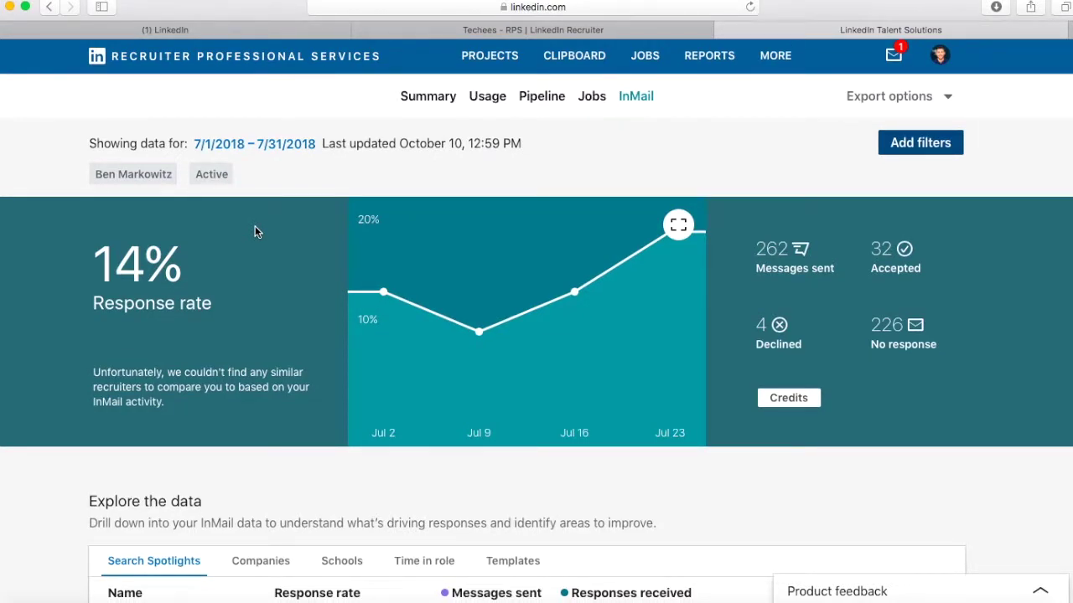
{"action": "scroll", "coordinate": [256, 232], "scroll_direction": "down", "scroll_amount": 3}
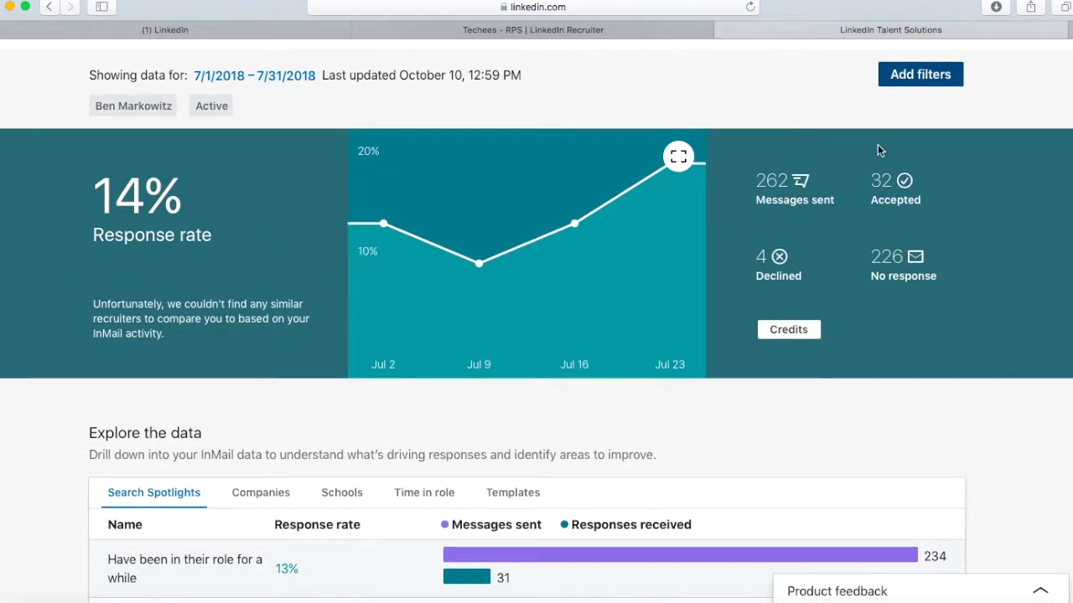
{"action": "scroll", "coordinate": [887, 319], "scroll_direction": "down", "scroll_amount": 1}
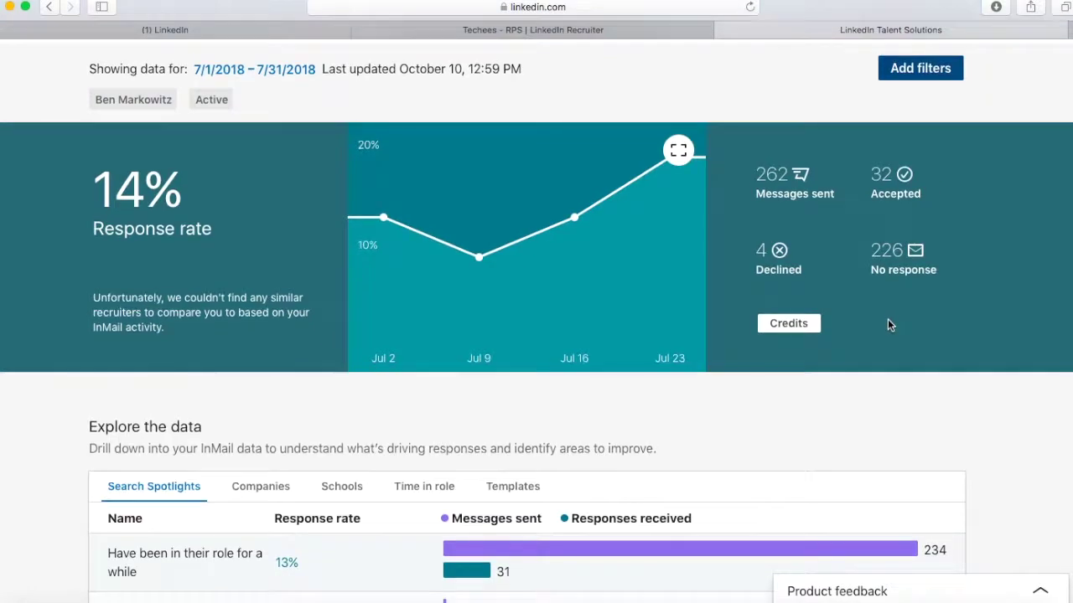
{"action": "scroll", "coordinate": [876, 327], "scroll_direction": "down", "scroll_amount": 3}
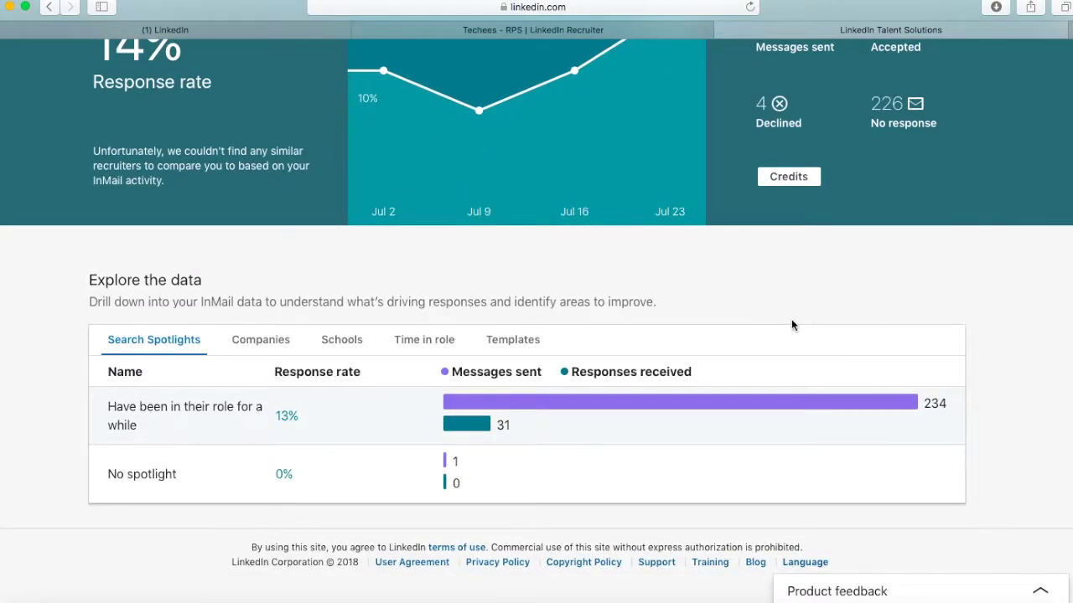
{"action": "left_click", "coordinate": [520, 341]}
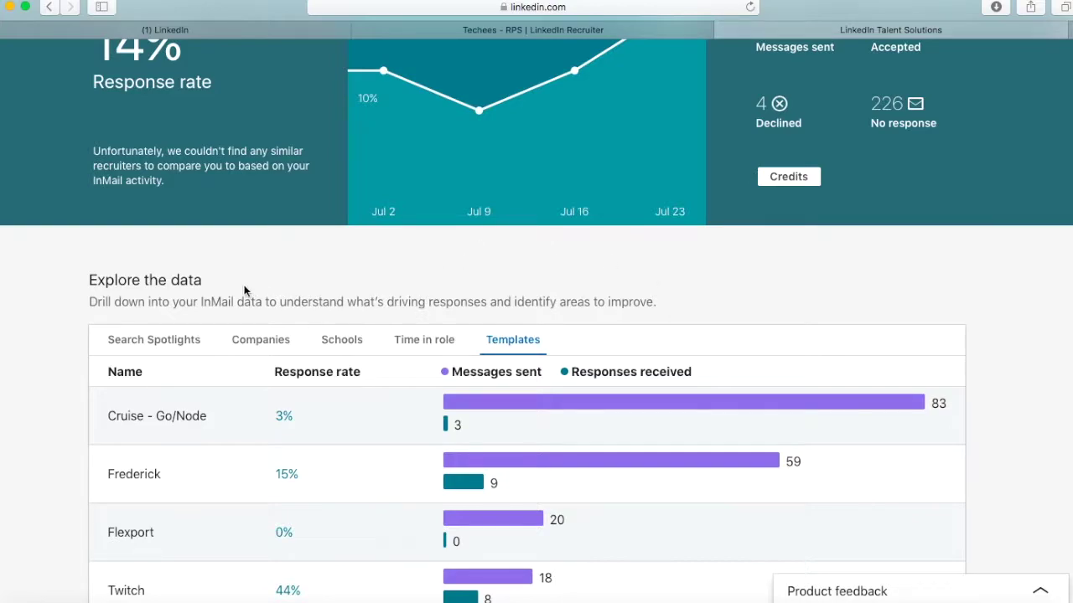
{"action": "scroll", "coordinate": [243, 301], "scroll_direction": "down", "scroll_amount": 2}
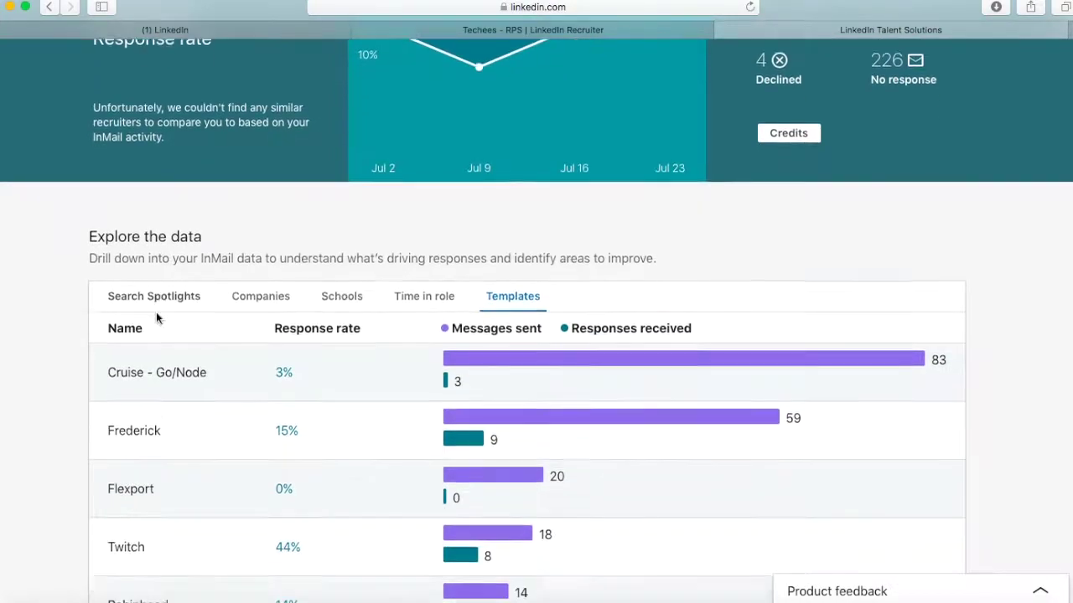
{"action": "scroll", "coordinate": [159, 317], "scroll_direction": "down", "scroll_amount": 5}
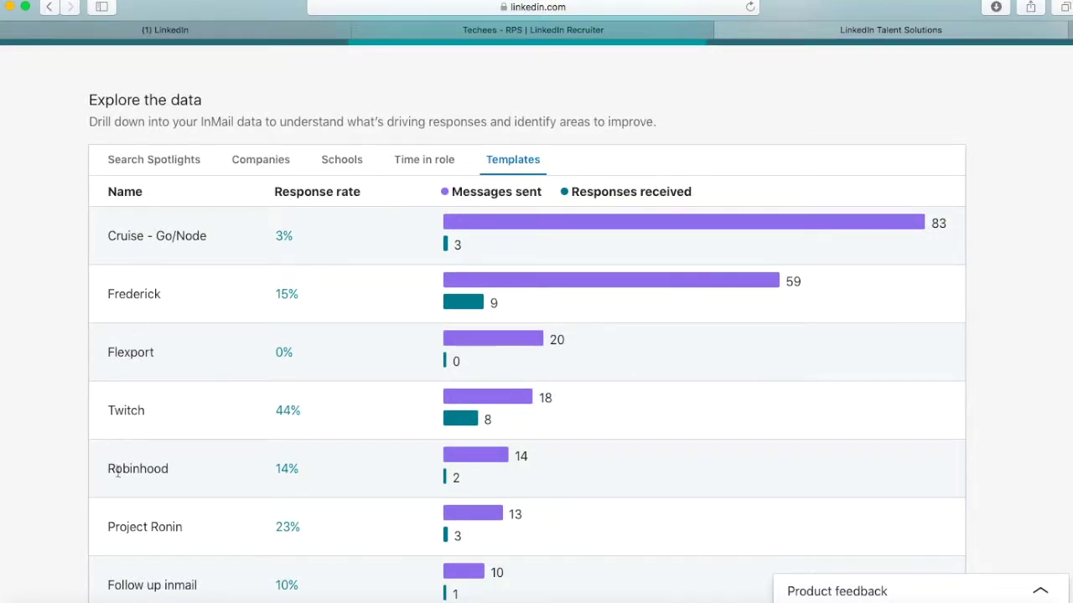
{"action": "scroll", "coordinate": [399, 311], "scroll_direction": "down", "scroll_amount": 3}
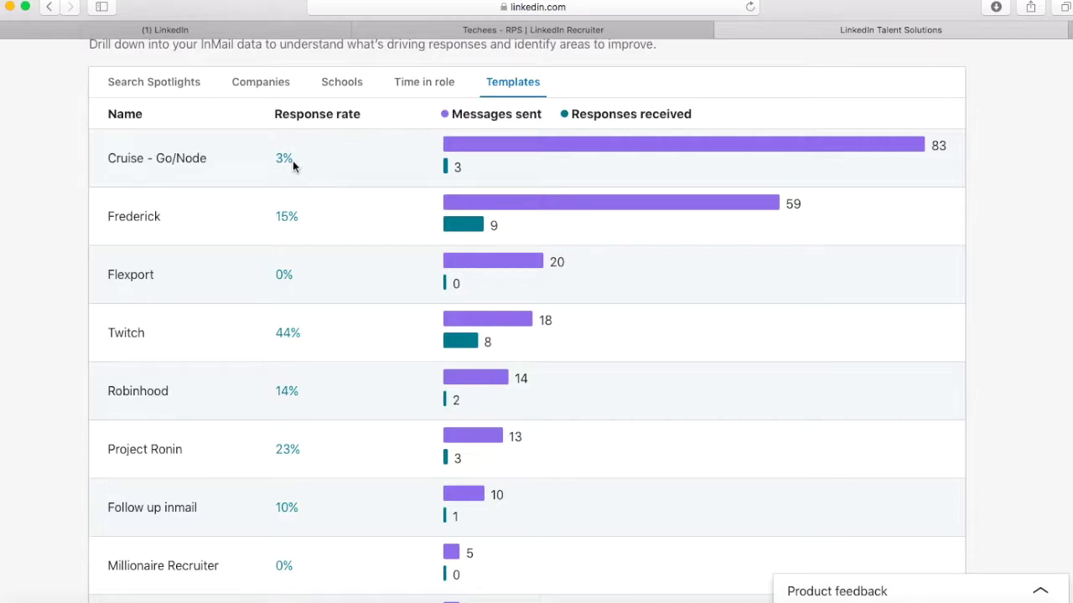
{"action": "triple_click", "coordinate": [113, 334]}
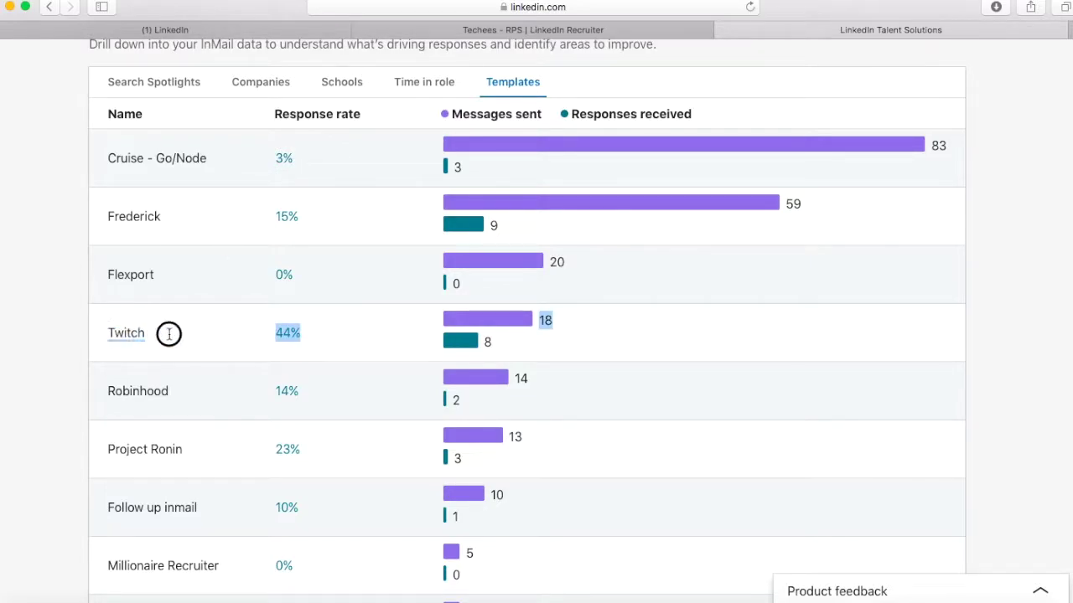
{"action": "left_click", "coordinate": [99, 333]}
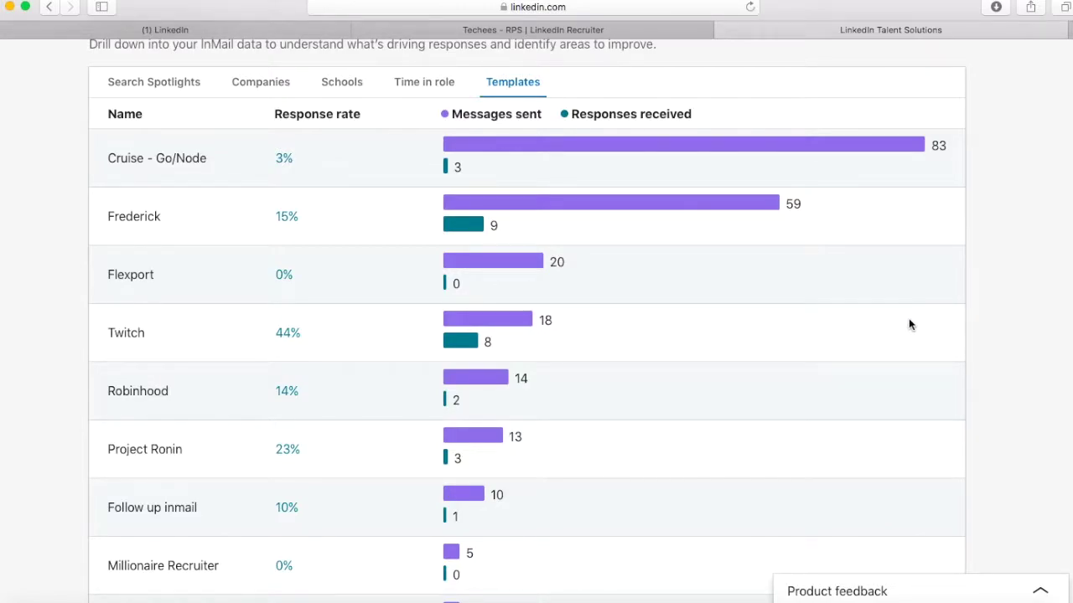
{"action": "scroll", "coordinate": [876, 356], "scroll_direction": "down", "scroll_amount": 2}
{"action": "scroll", "coordinate": [868, 359], "scroll_direction": "down", "scroll_amount": 3}
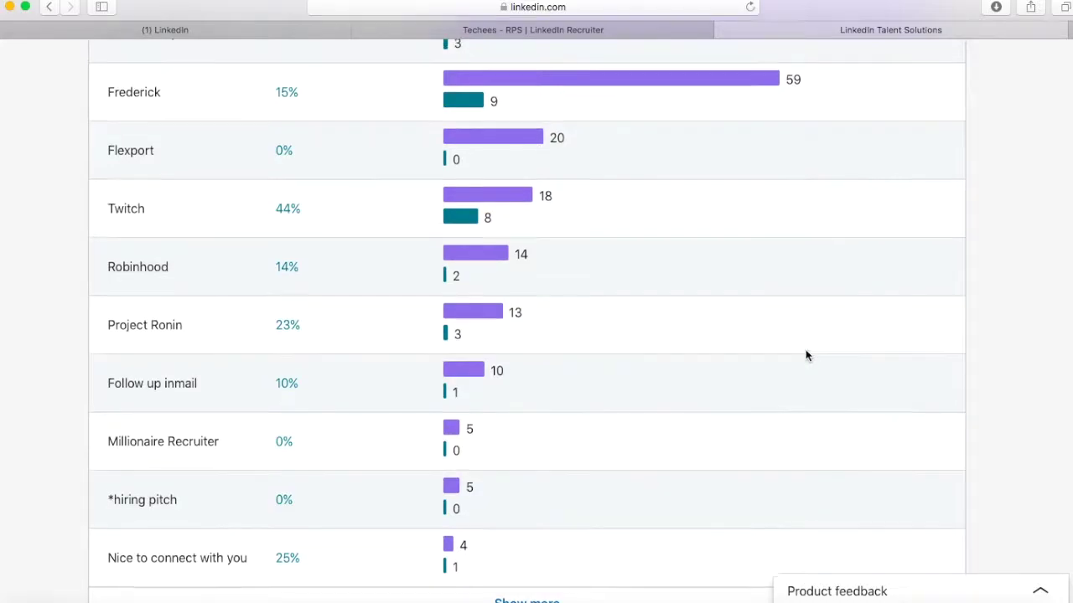
{"action": "scroll", "coordinate": [806, 356], "scroll_direction": "up", "scroll_amount": 3}
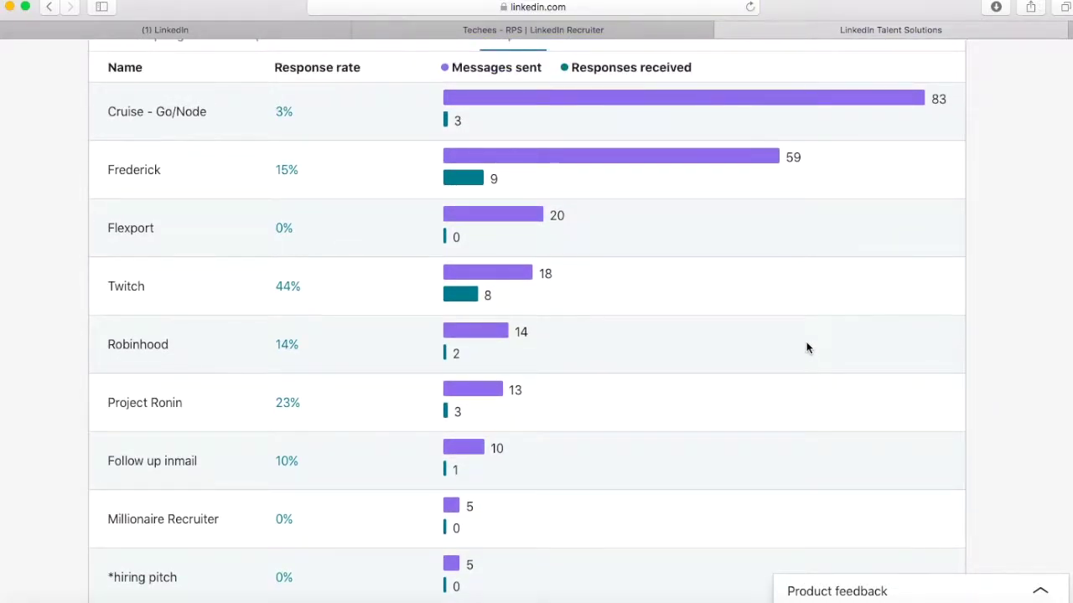
{"action": "scroll", "coordinate": [806, 352], "scroll_direction": "up", "scroll_amount": 2}
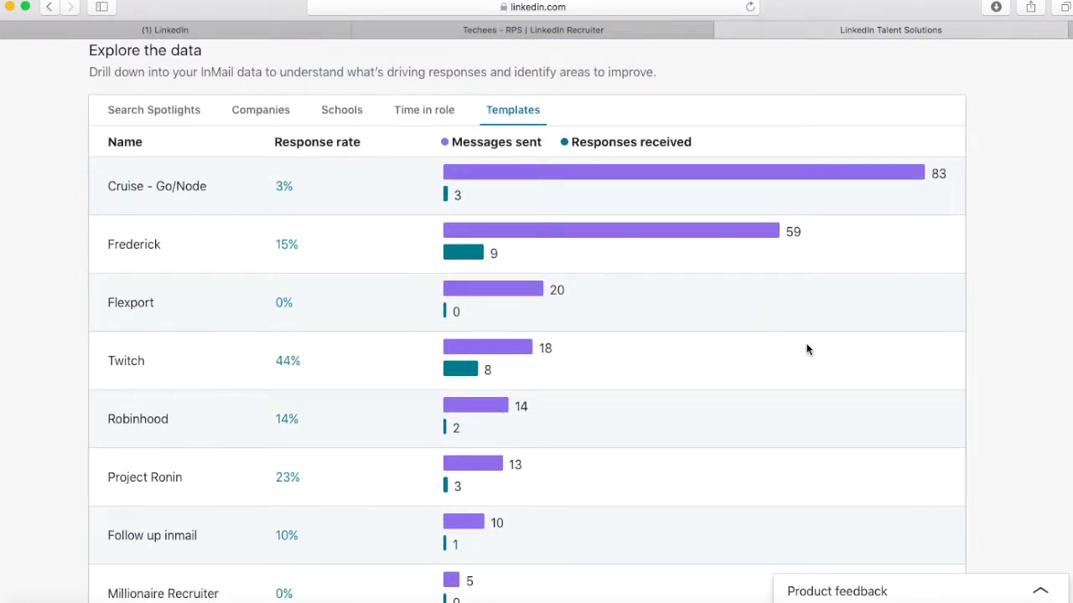
{"action": "scroll", "coordinate": [805, 343], "scroll_direction": "up", "scroll_amount": 1}
{"action": "scroll", "coordinate": [801, 339], "scroll_direction": "up", "scroll_amount": 10}
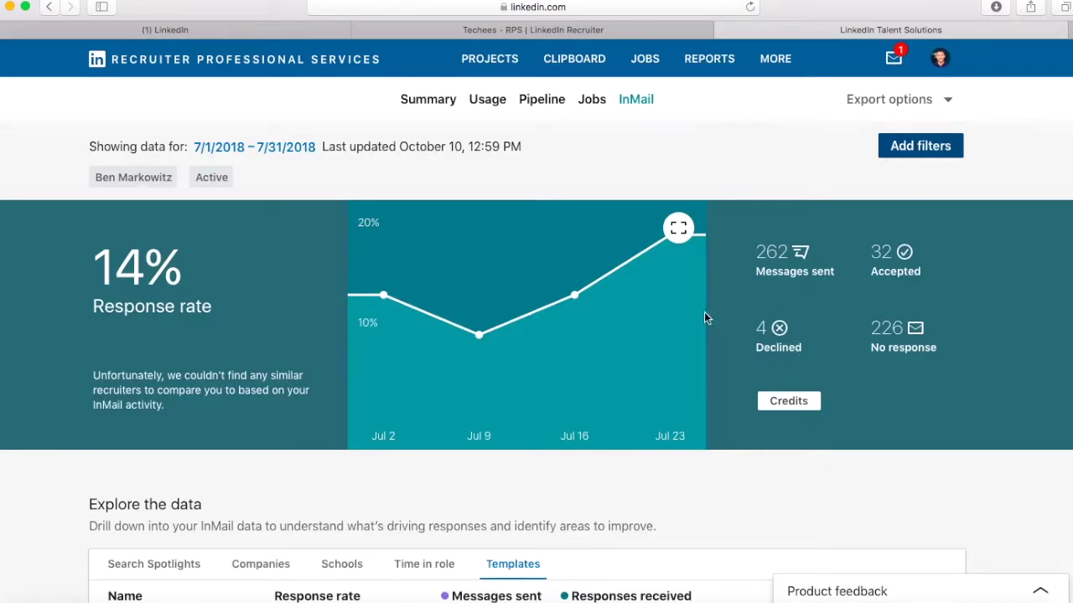
- Return to the dashboard via the logo and show MORE's Campaigns, Reviews and Import Candidates
{"action": "left_click", "coordinate": [224, 59]}
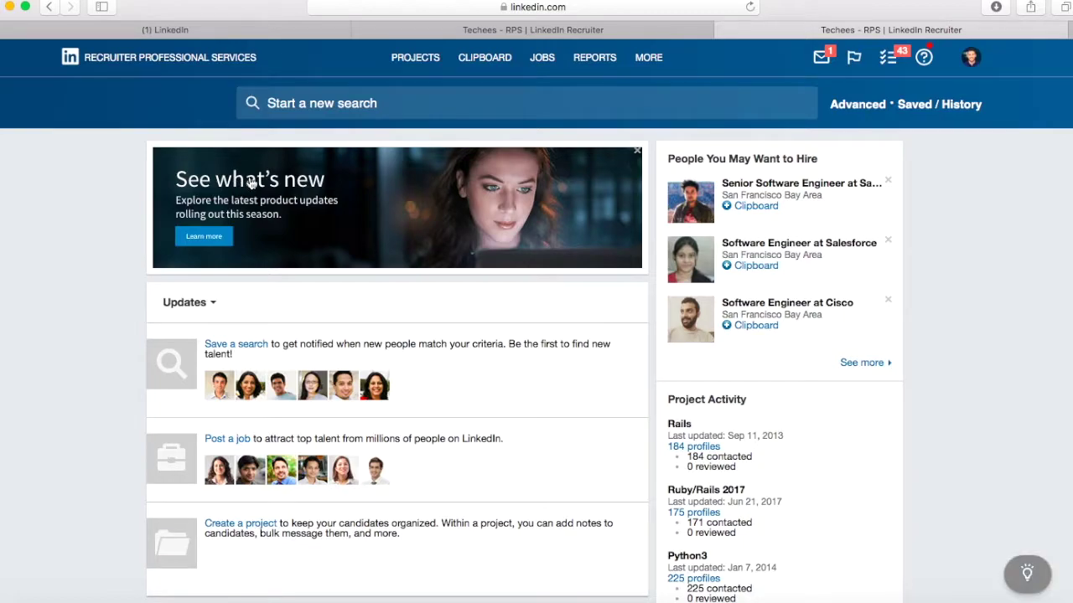
{"action": "left_click", "coordinate": [645, 57]}
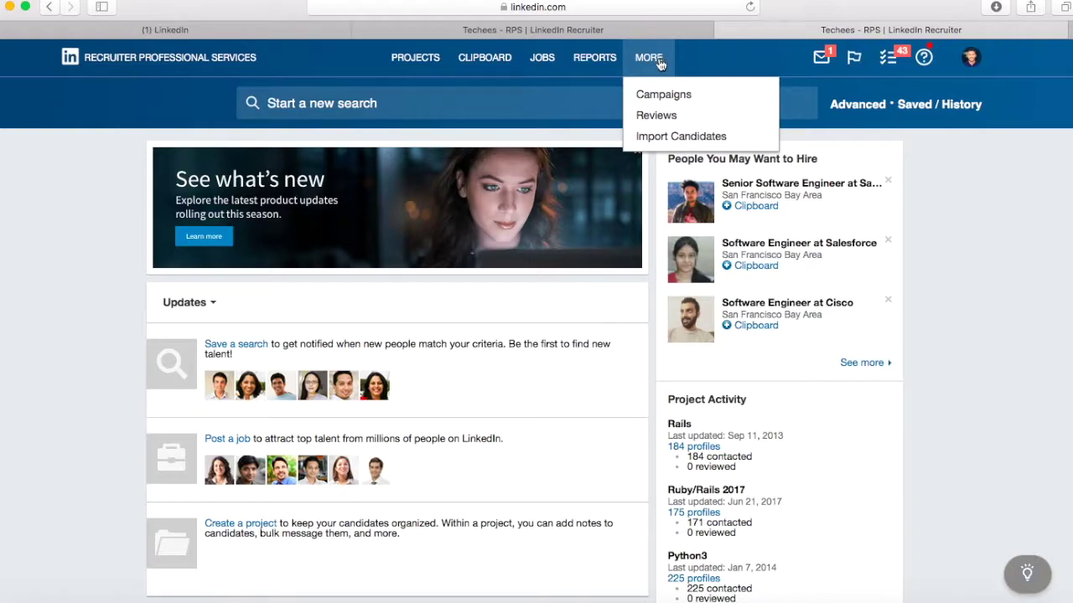
{"action": "mouse_move", "coordinate": [652, 72]}
{"action": "left_click", "coordinate": [685, 138]}
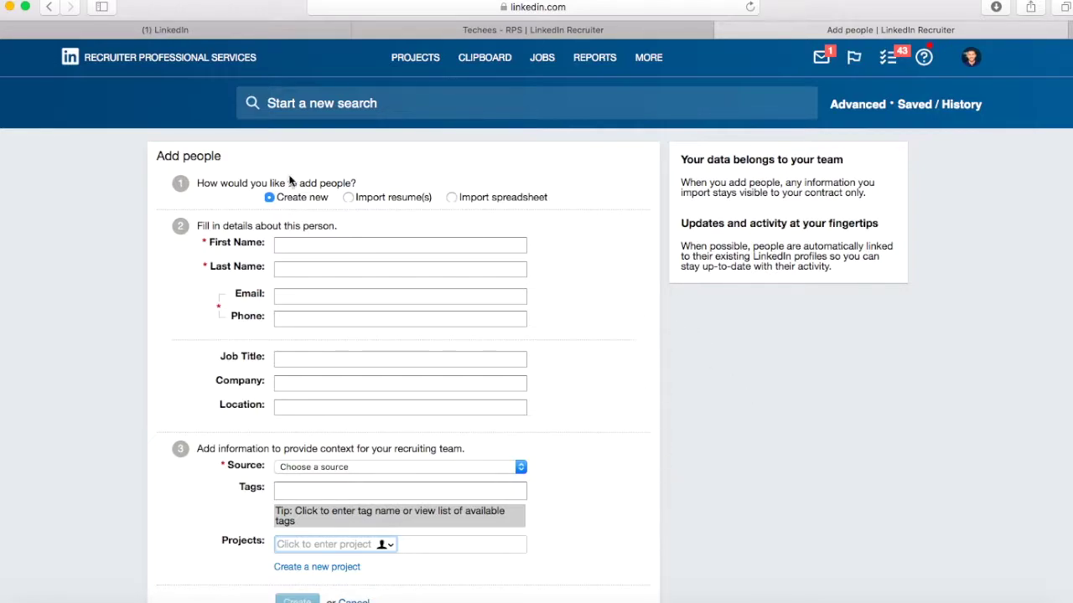
{"action": "scroll", "coordinate": [718, 388], "scroll_direction": "down", "scroll_amount": 1}
{"action": "scroll", "coordinate": [695, 415], "scroll_direction": "up", "scroll_amount": 1}
{"action": "left_click", "coordinate": [164, 60]}
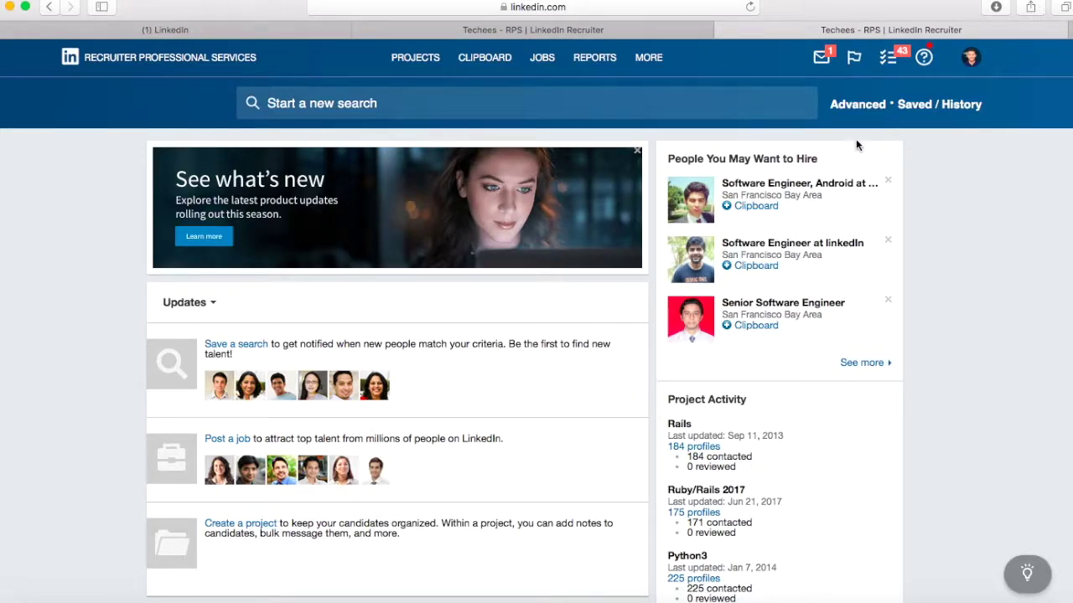
- Open the full Mailbox, browse the second and third conversations, then show the Notifications list
{"action": "left_click", "coordinate": [822, 60]}
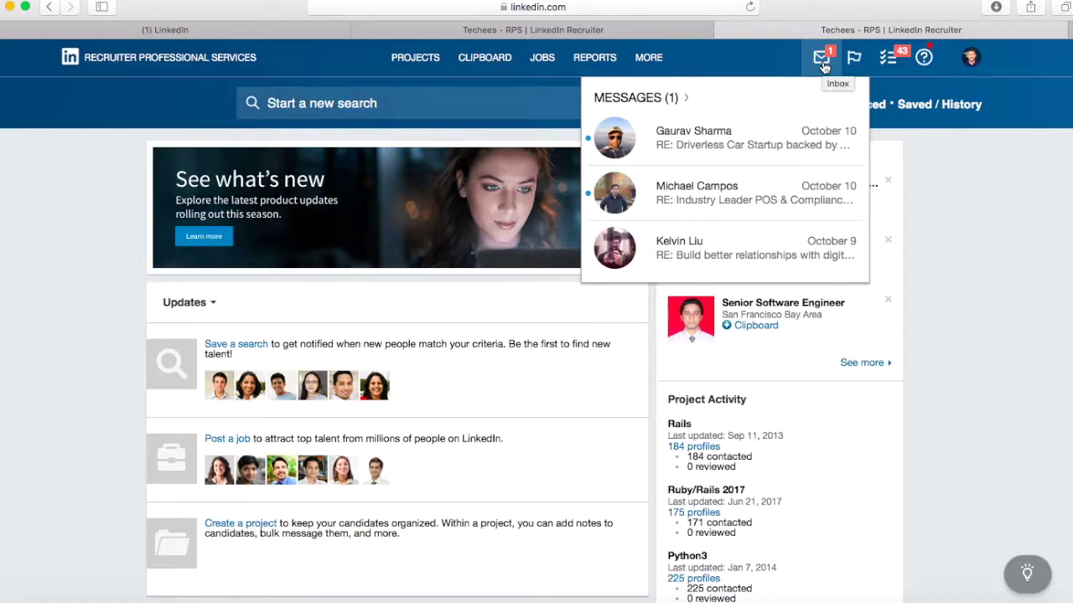
{"action": "left_click", "coordinate": [830, 174]}
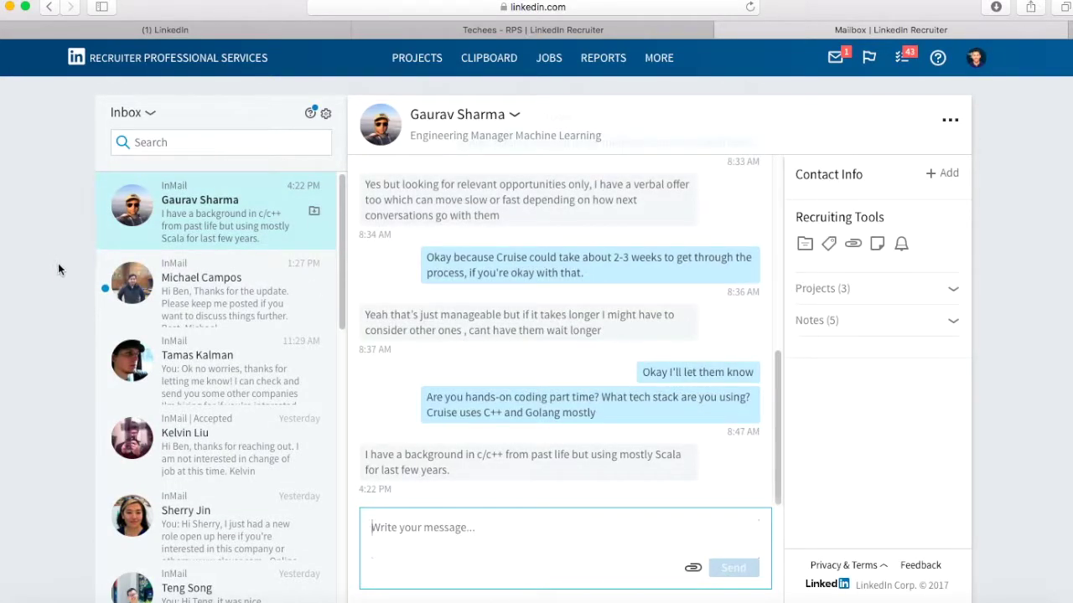
{"action": "scroll", "coordinate": [184, 319], "scroll_direction": "down", "scroll_amount": 5}
{"action": "scroll", "coordinate": [188, 339], "scroll_direction": "up", "scroll_amount": 5}
{"action": "left_click", "coordinate": [239, 279]}
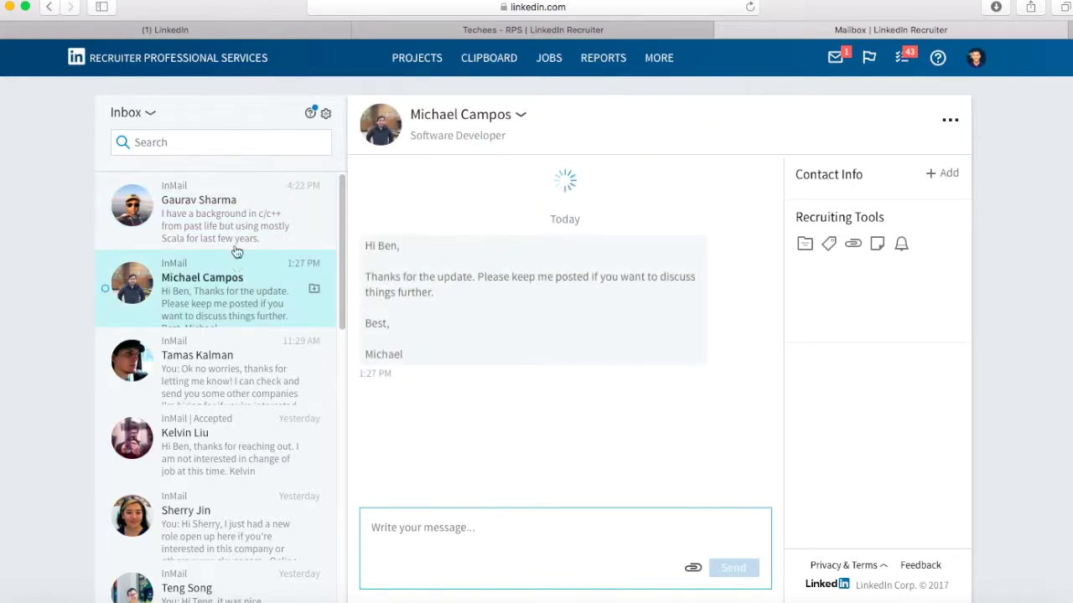
{"action": "left_click", "coordinate": [202, 407]}
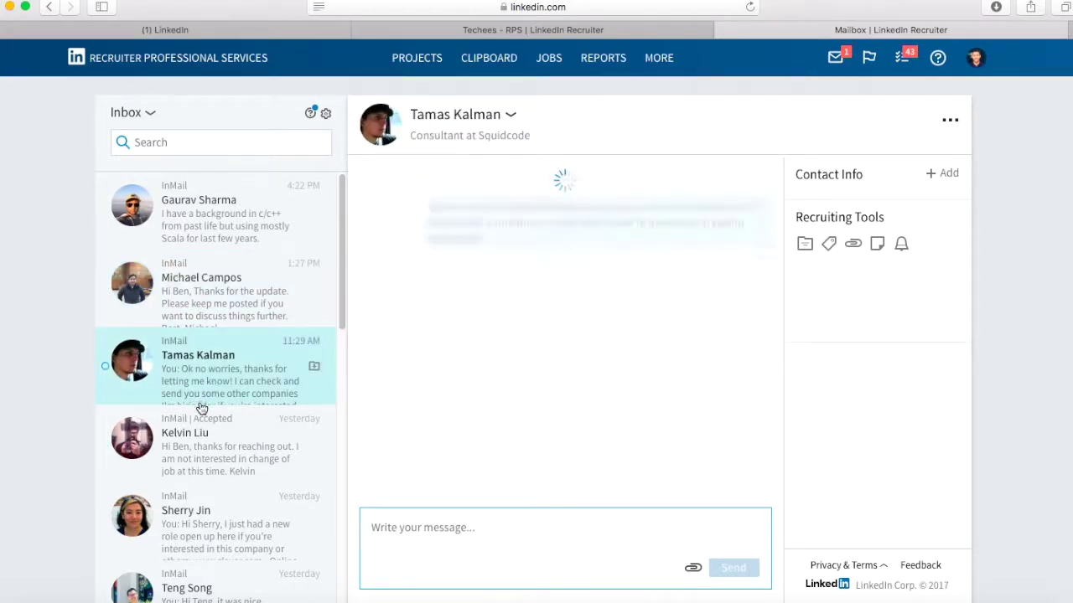
{"action": "left_click", "coordinate": [251, 142]}
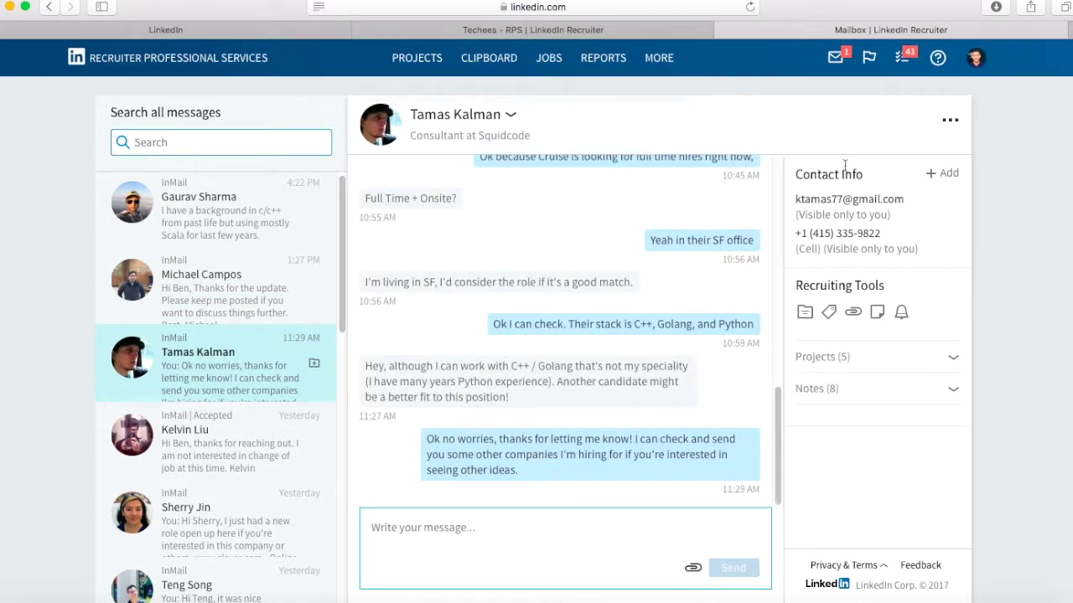
{"action": "left_click", "coordinate": [868, 66]}
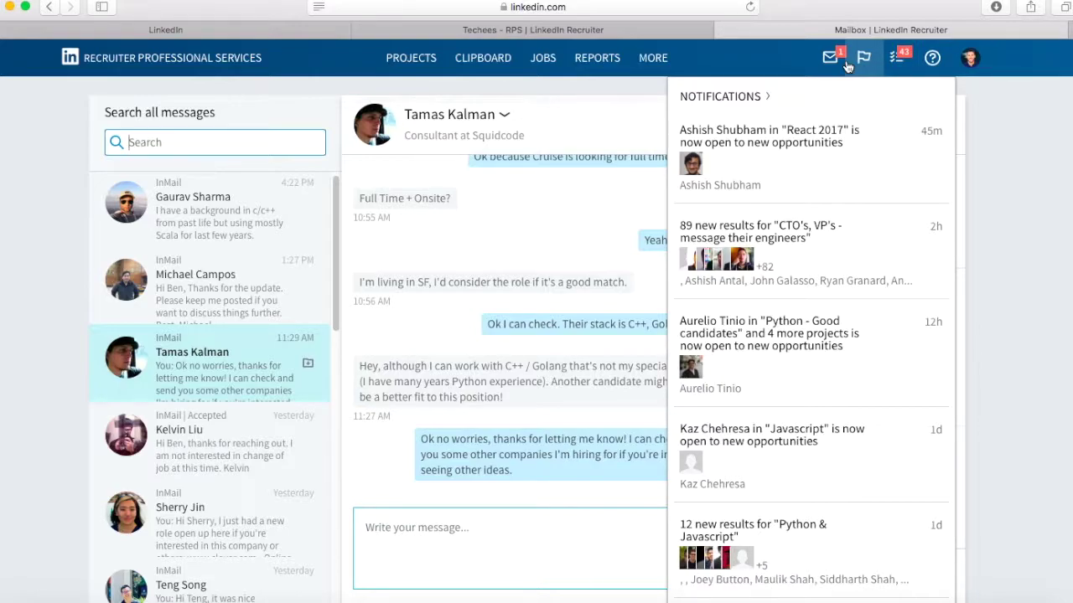
- Open the first notified candidate's profile in a new tab, scroll it, then return to the inbox tab
{"action": "left_click", "coordinate": [844, 64]}
{"action": "left_click", "coordinate": [864, 70]}
{"action": "left_click", "coordinate": [736, 185]}
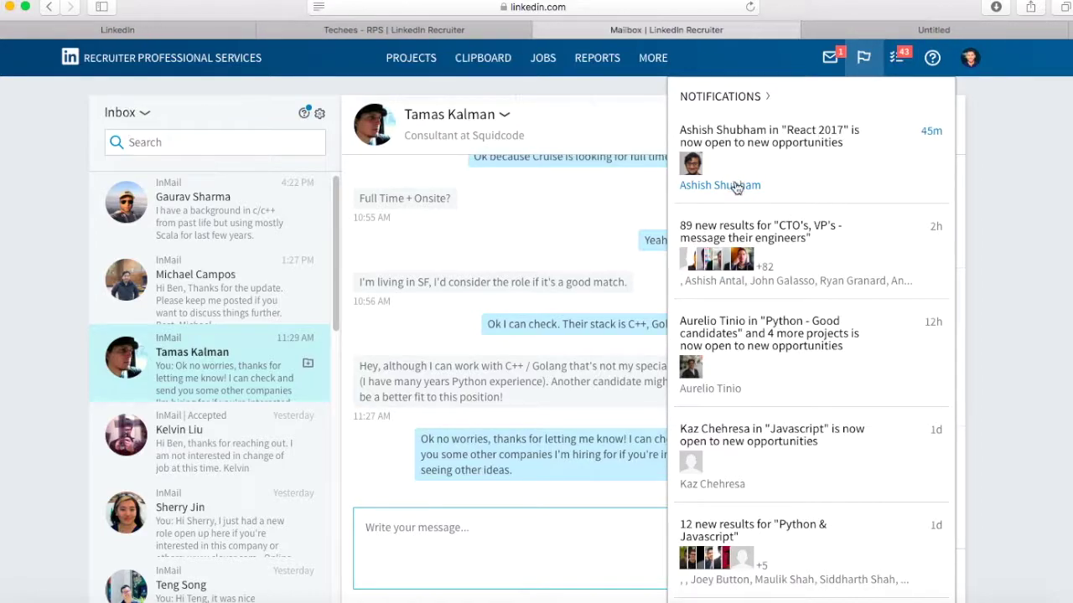
{"action": "left_click", "coordinate": [890, 27]}
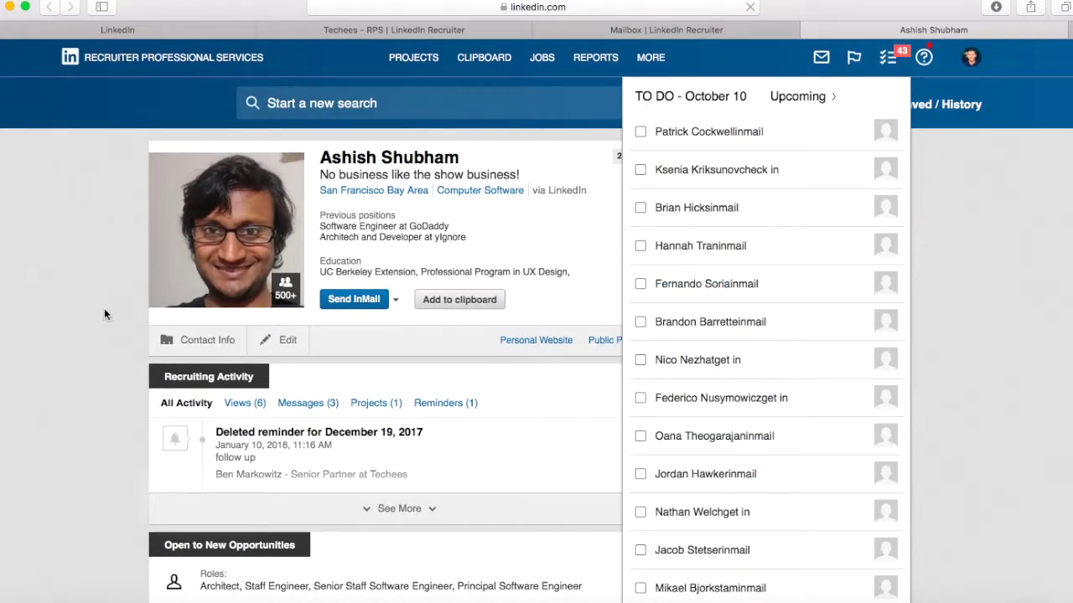
{"action": "scroll", "coordinate": [92, 310], "scroll_direction": "down", "scroll_amount": 15}
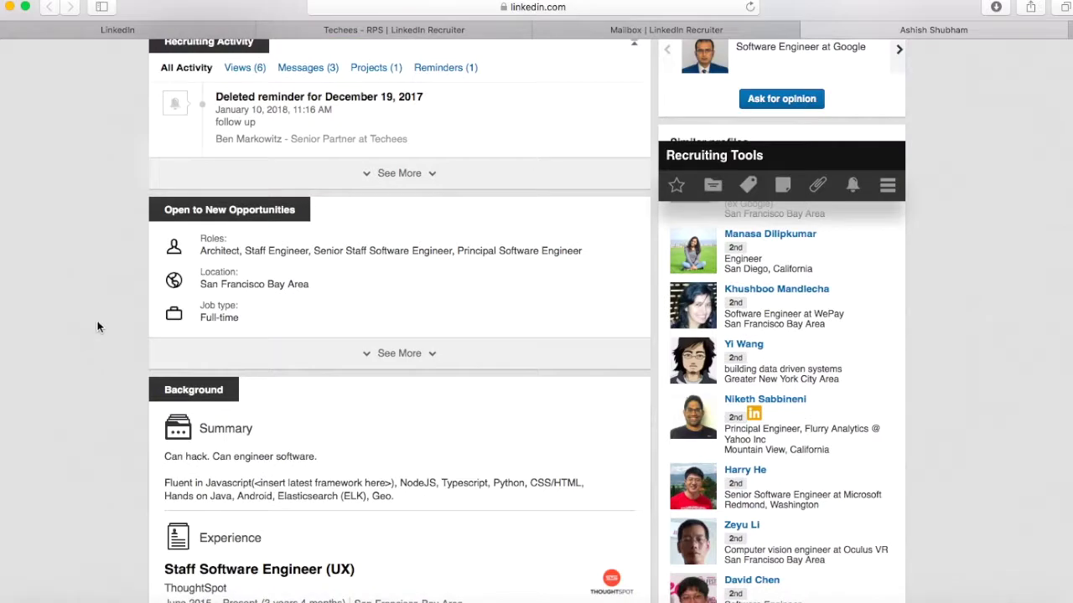
{"action": "scroll", "coordinate": [98, 336], "scroll_direction": "up", "scroll_amount": 3}
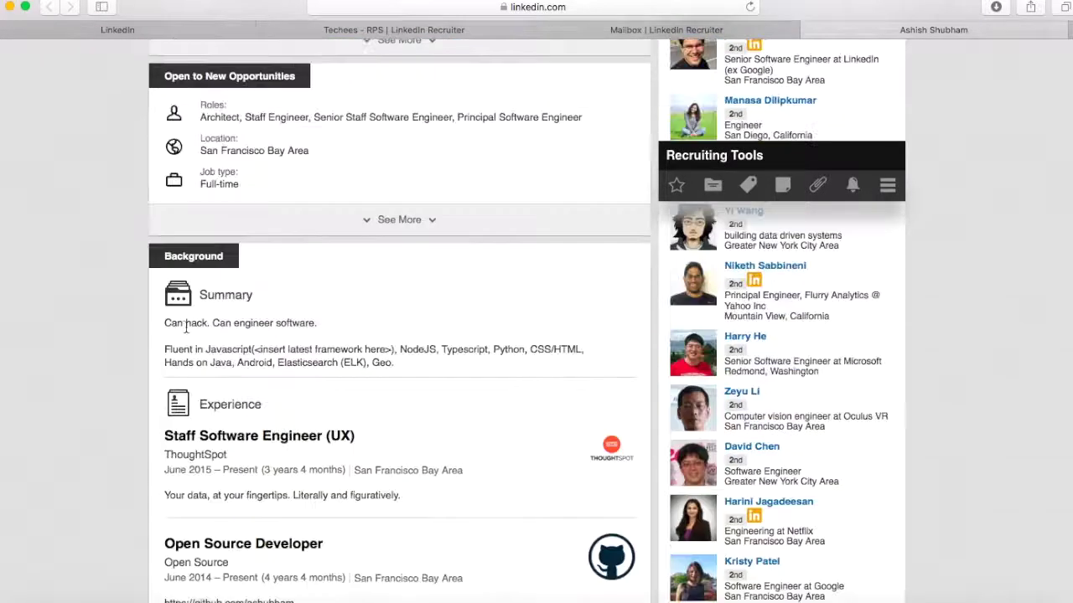
{"action": "left_click", "coordinate": [627, 32]}
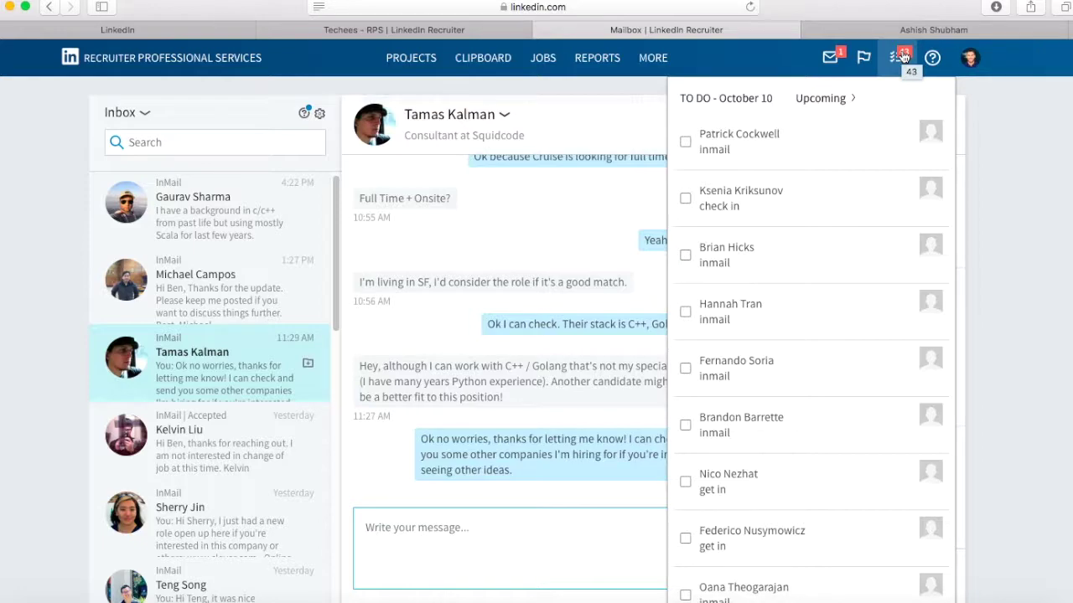
- Open the conversation partner's profile in a new tab and switch Recruiting Tools to a reminder
{"action": "left_click", "coordinate": [902, 56]}
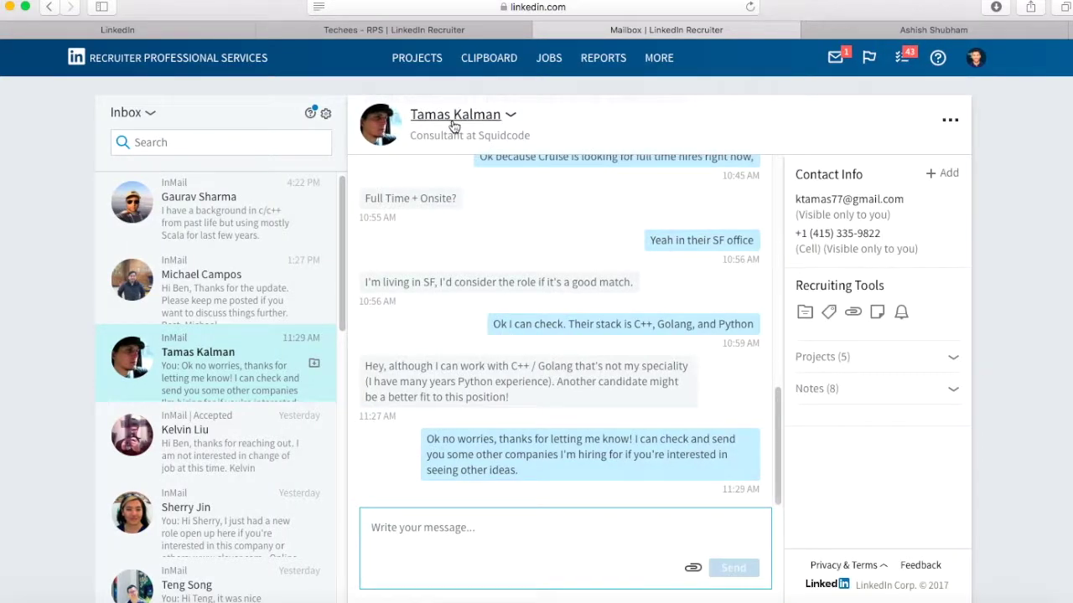
{"action": "left_click", "coordinate": [482, 115]}
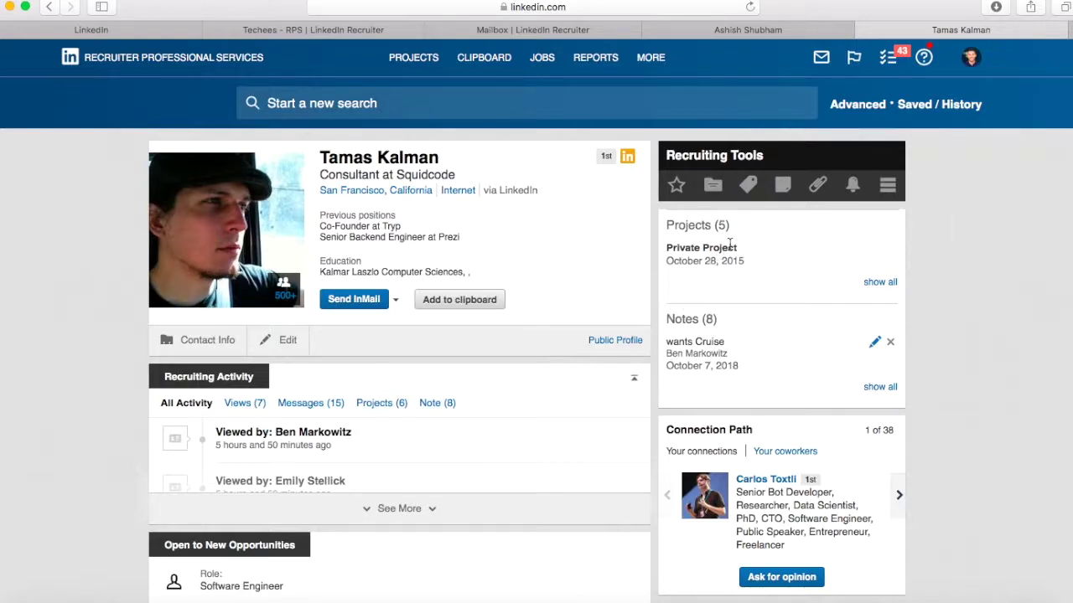
{"action": "left_click", "coordinate": [785, 189]}
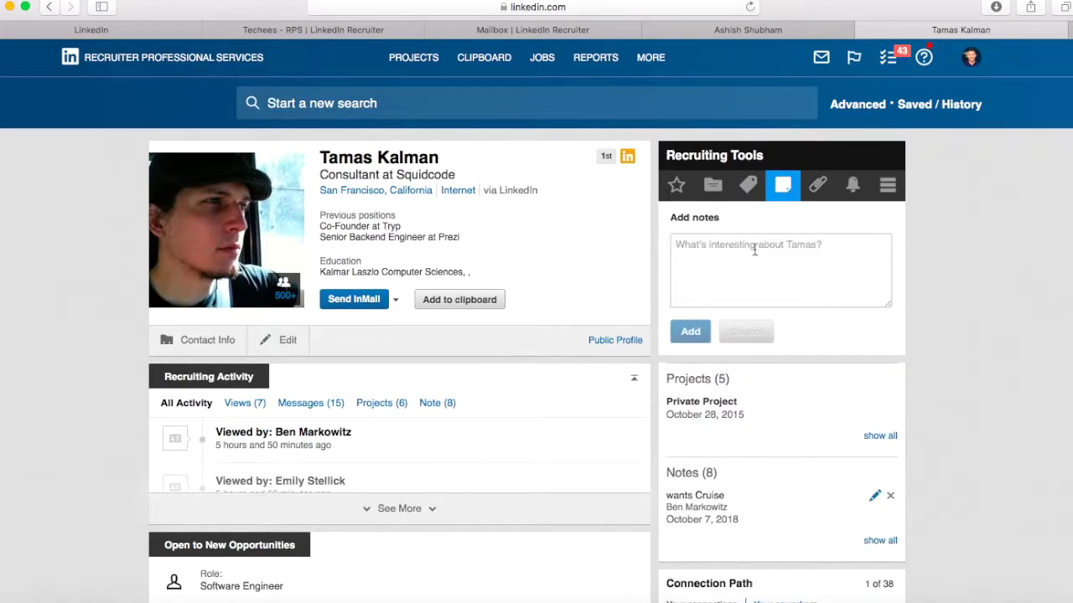
{"action": "left_click", "coordinate": [851, 185]}
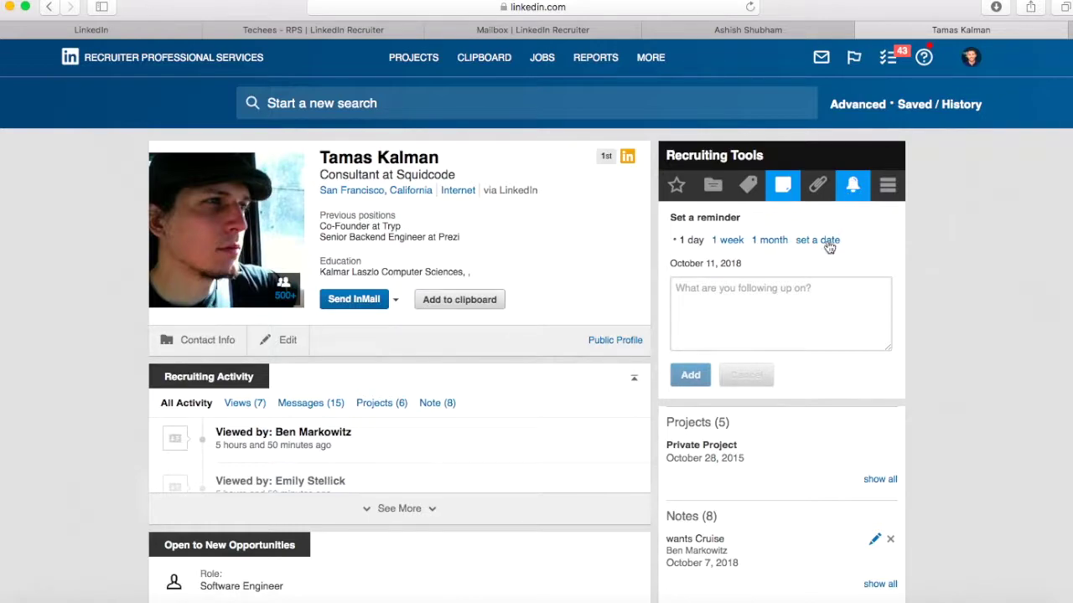
- Save a one-month reminder for November 10, 2018 reading 'follow send a new opp'
{"action": "left_click", "coordinate": [760, 291]}
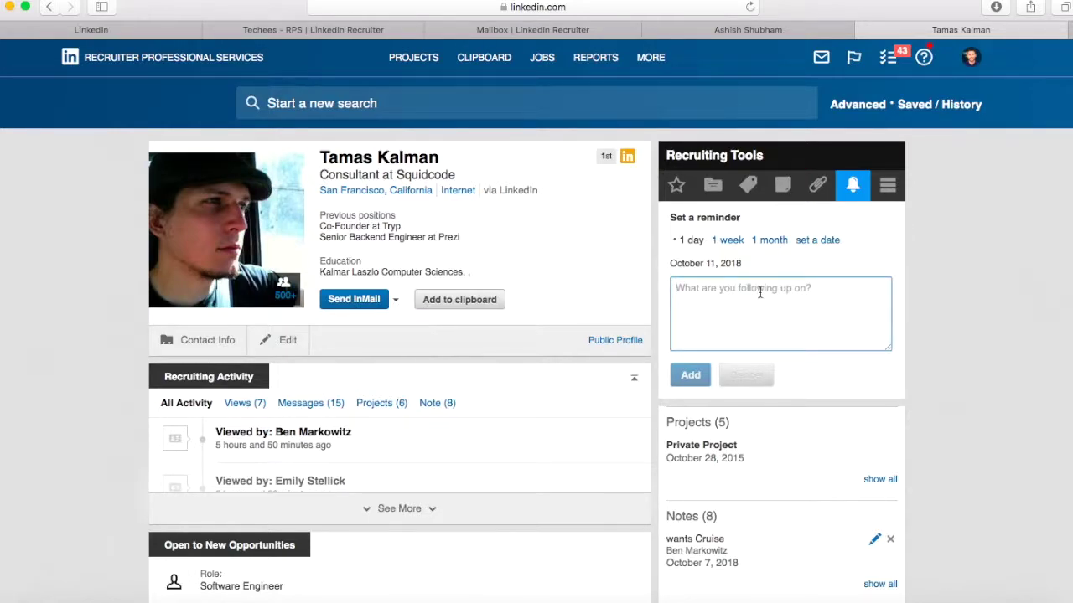
{"action": "type", "text": "follo"}
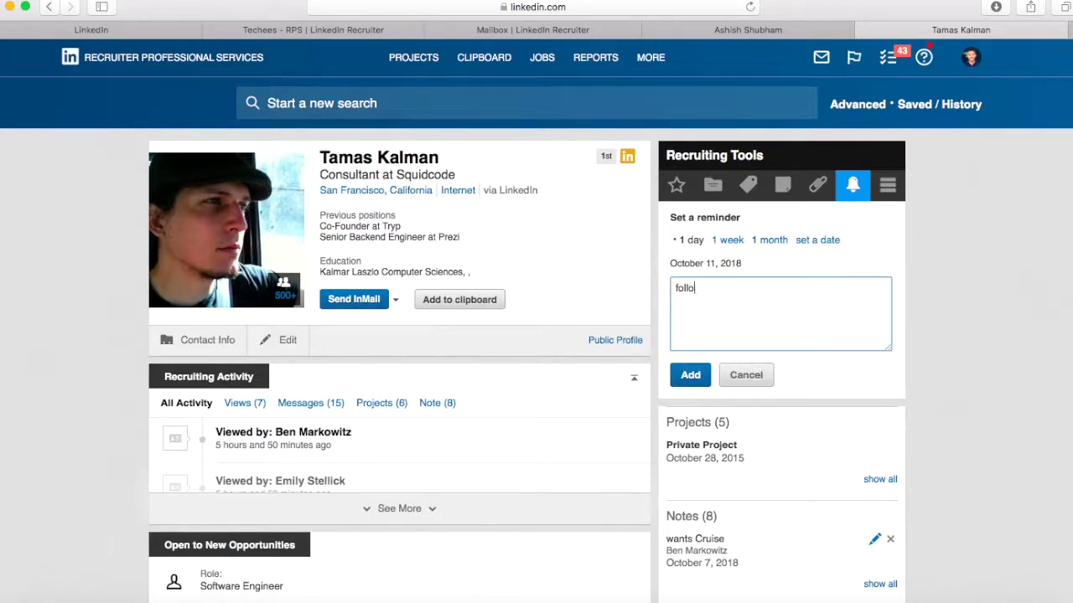
{"action": "type", "text": "w send a new opp"}
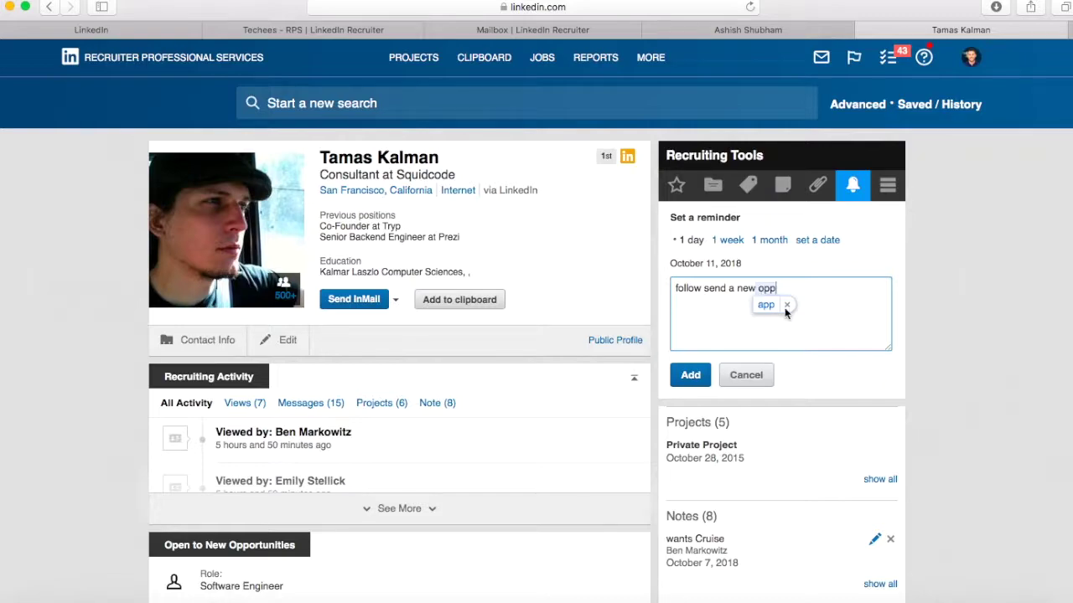
{"action": "left_click", "coordinate": [787, 306]}
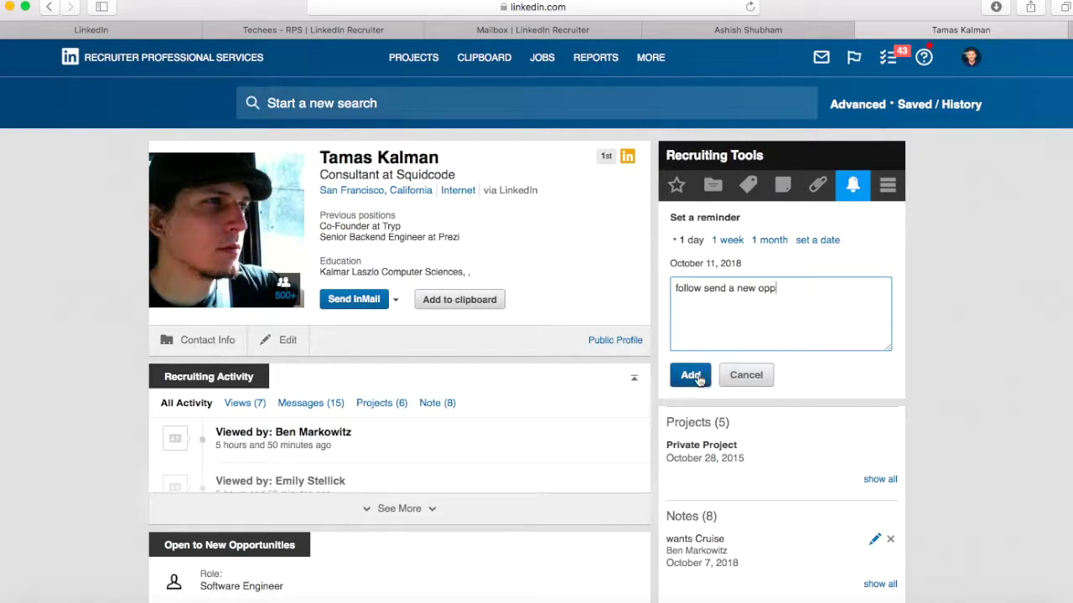
{"action": "left_click", "coordinate": [768, 240]}
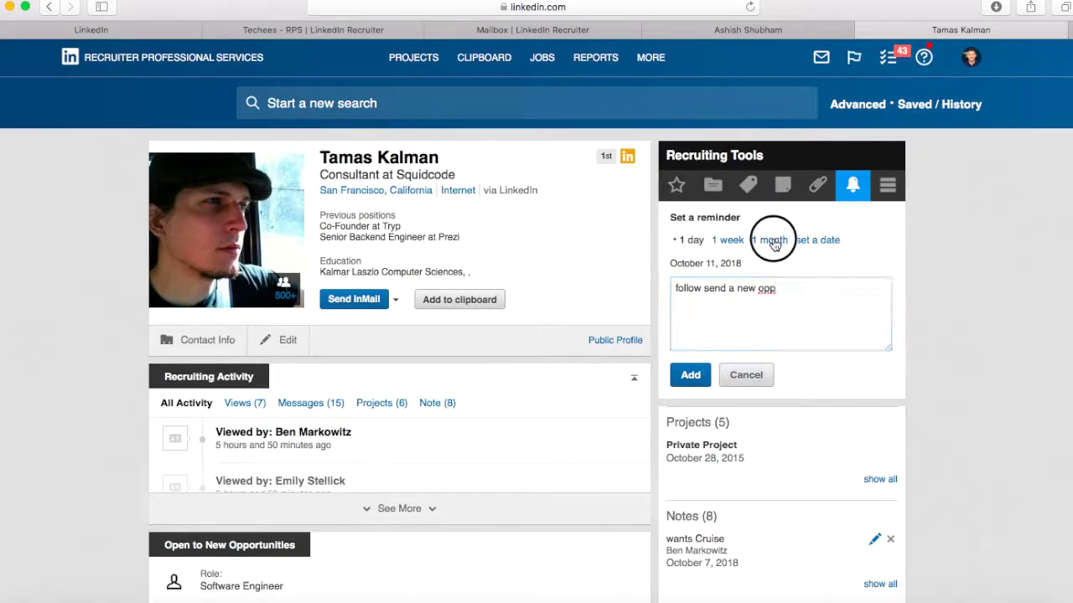
{"action": "left_click", "coordinate": [691, 377]}
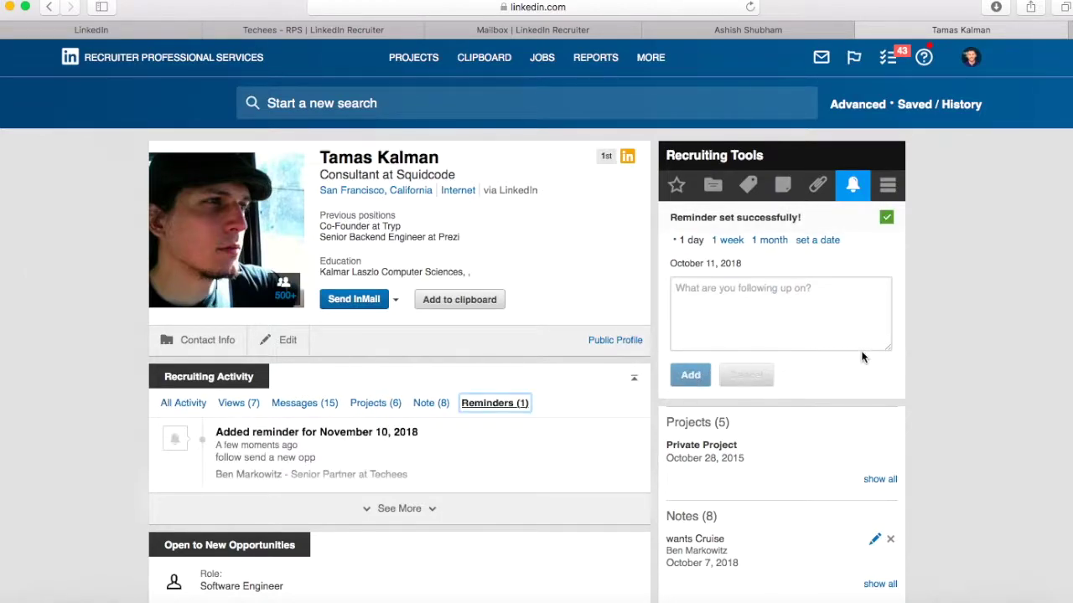
{"action": "left_click", "coordinate": [890, 57]}
{"action": "left_click", "coordinate": [891, 57]}
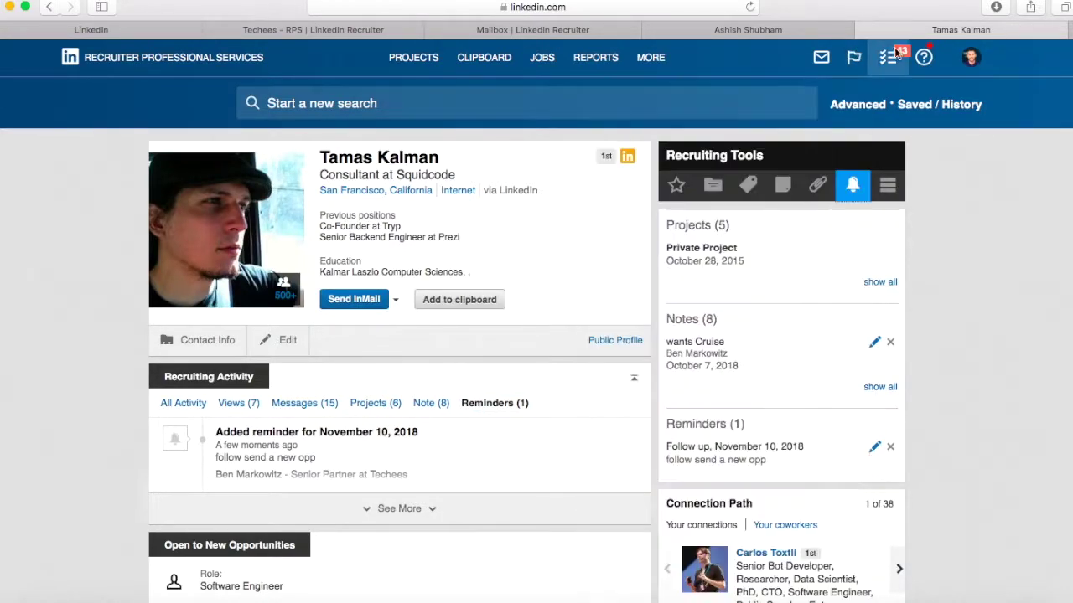
{"action": "left_click", "coordinate": [891, 57]}
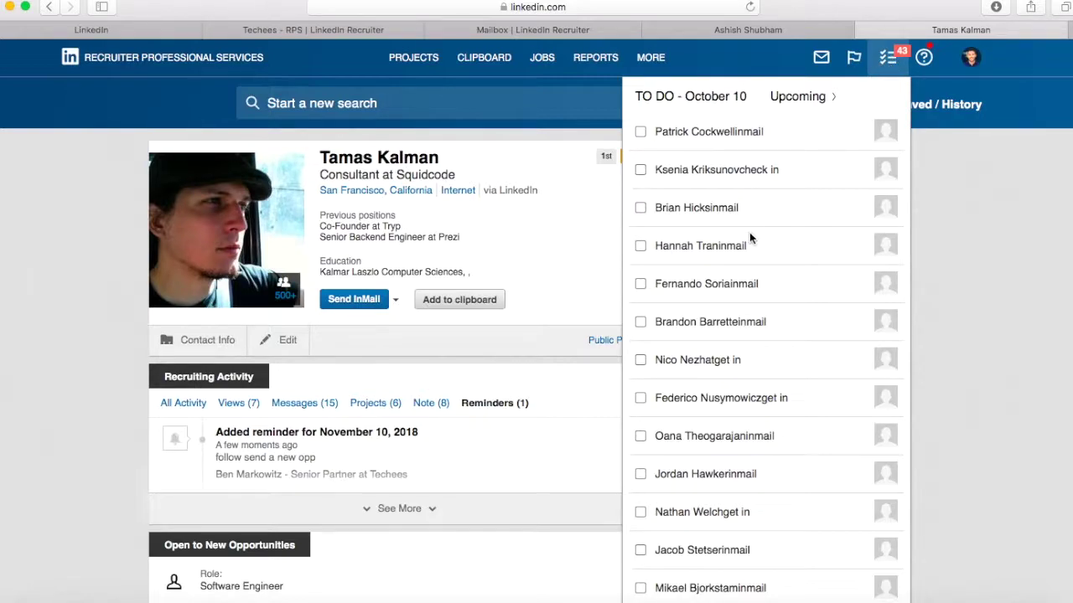
{"action": "scroll", "coordinate": [695, 335], "scroll_direction": "down", "scroll_amount": 1}
{"action": "scroll", "coordinate": [694, 472], "scroll_direction": "down", "scroll_amount": 3}
{"action": "scroll", "coordinate": [694, 473], "scroll_direction": "up", "scroll_amount": 4}
{"action": "left_click", "coordinate": [1004, 321]}
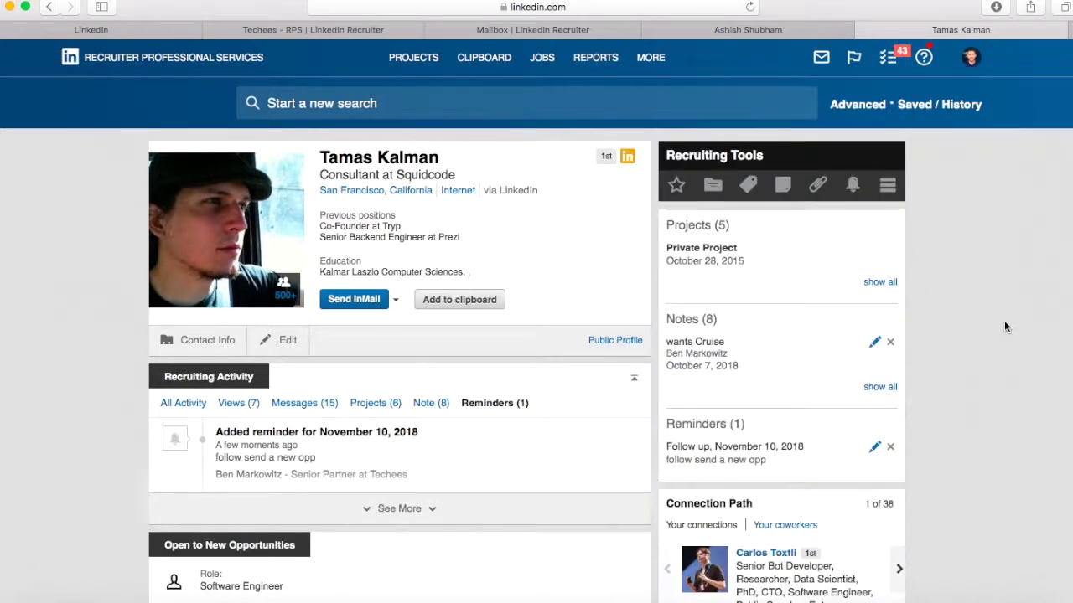
- Return to the Recruiter home page via the logo and open the 'Who are you looking to hire?' search panel
{"action": "left_click", "coordinate": [222, 58]}
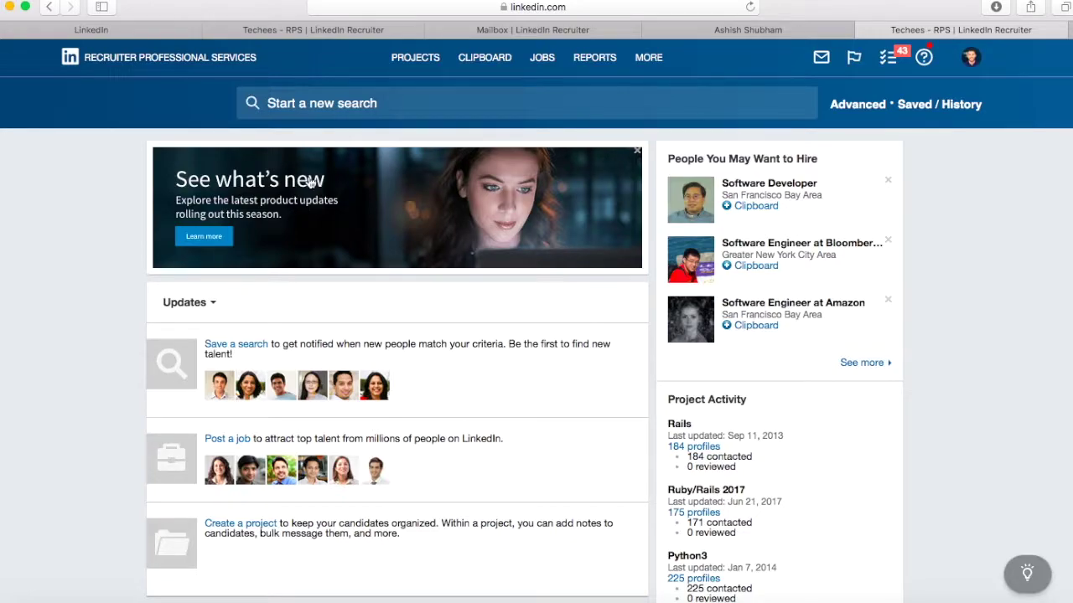
{"action": "left_click", "coordinate": [317, 110]}
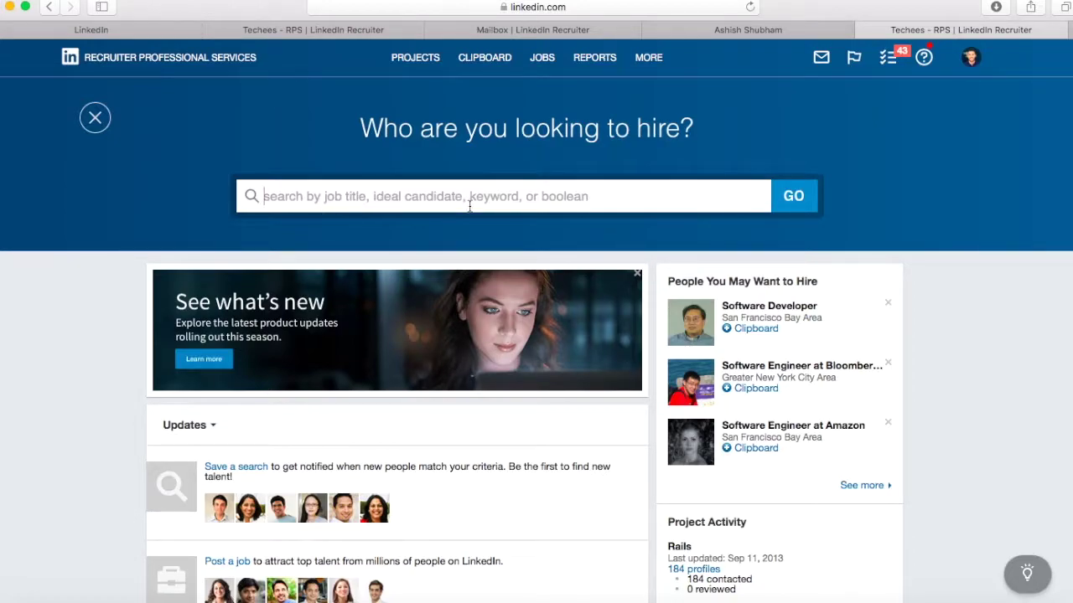
- Search candidates for 'ruby on rails' and scroll through the 252,644 results
{"action": "type", "text": "ruby on rails"}
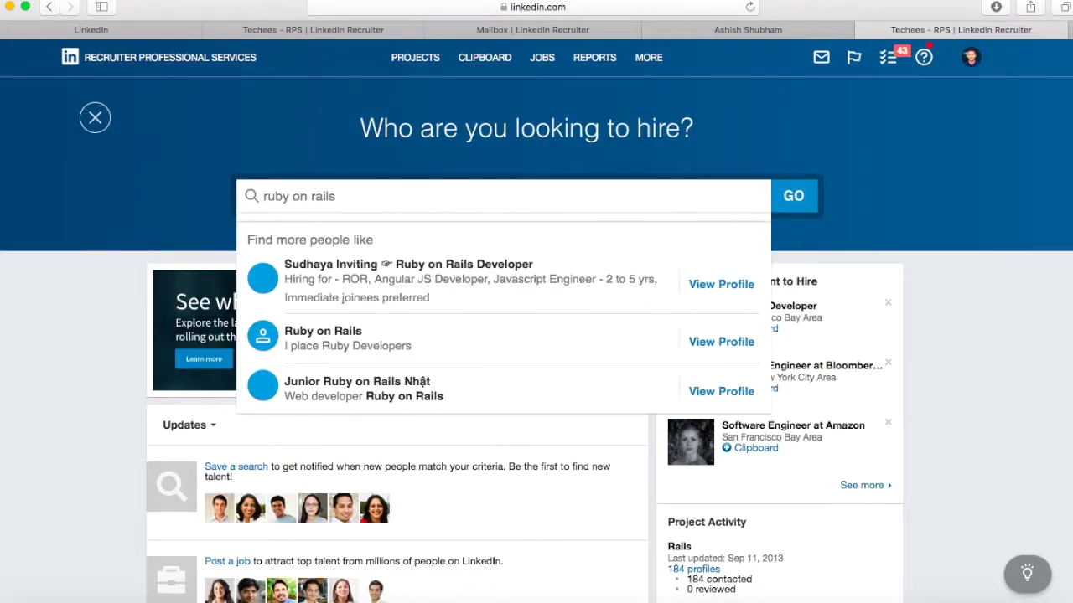
{"action": "key", "text": "Return"}
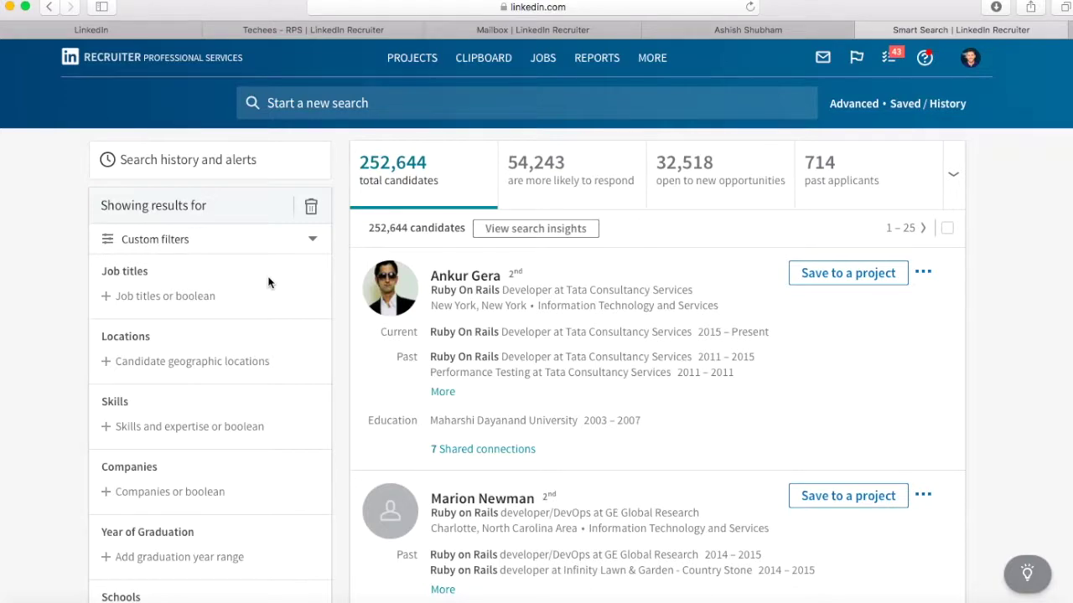
{"action": "scroll", "coordinate": [216, 265], "scroll_direction": "down", "scroll_amount": 1}
{"action": "scroll", "coordinate": [216, 262], "scroll_direction": "down", "scroll_amount": 5}
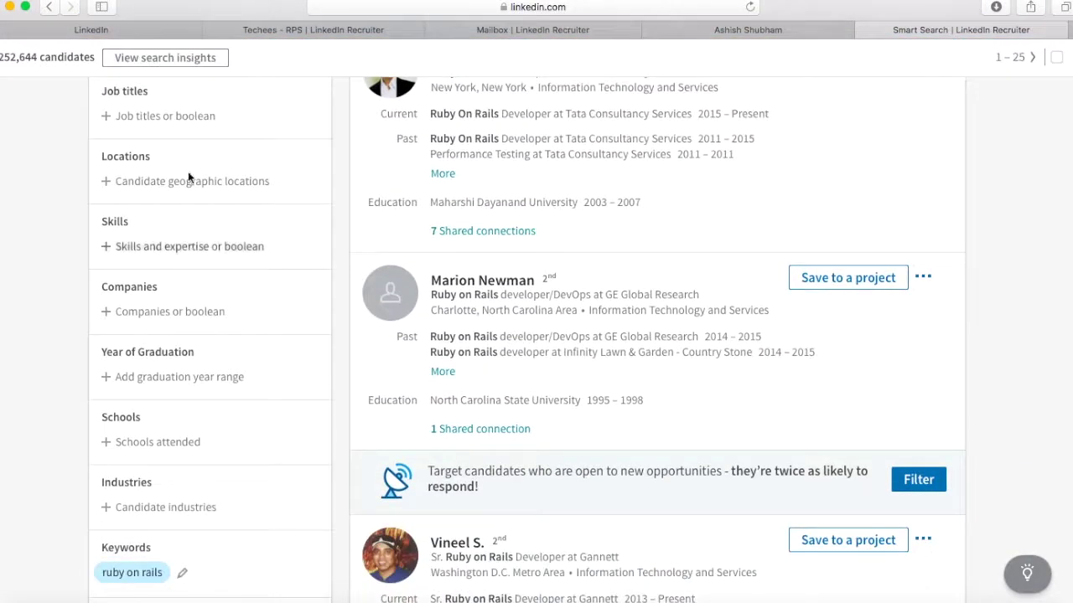
{"action": "scroll", "coordinate": [389, 337], "scroll_direction": "up", "scroll_amount": 3}
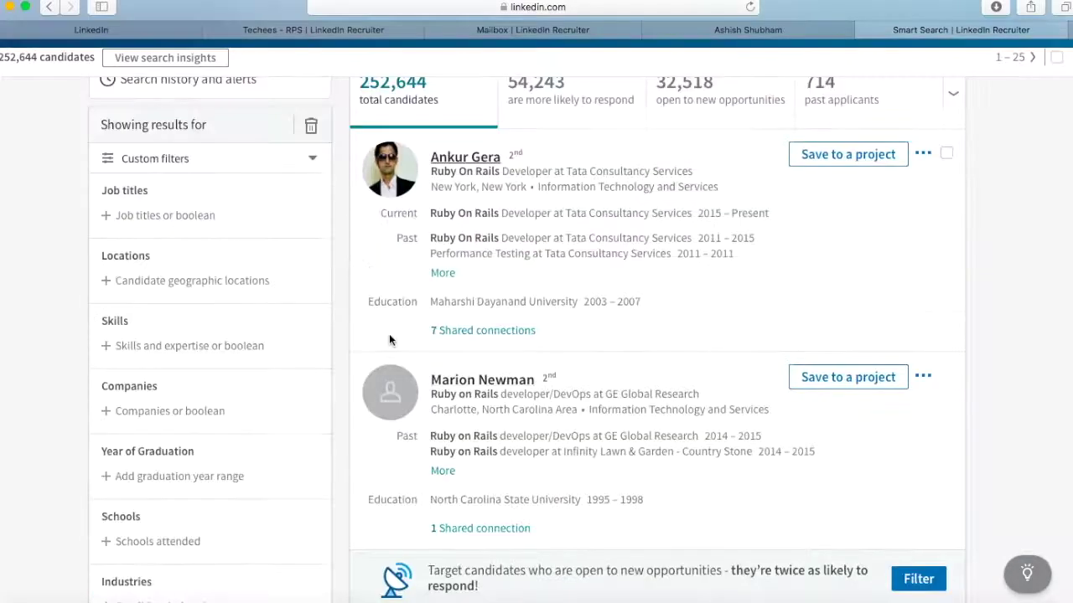
{"action": "scroll", "coordinate": [389, 340], "scroll_direction": "up", "scroll_amount": 3}
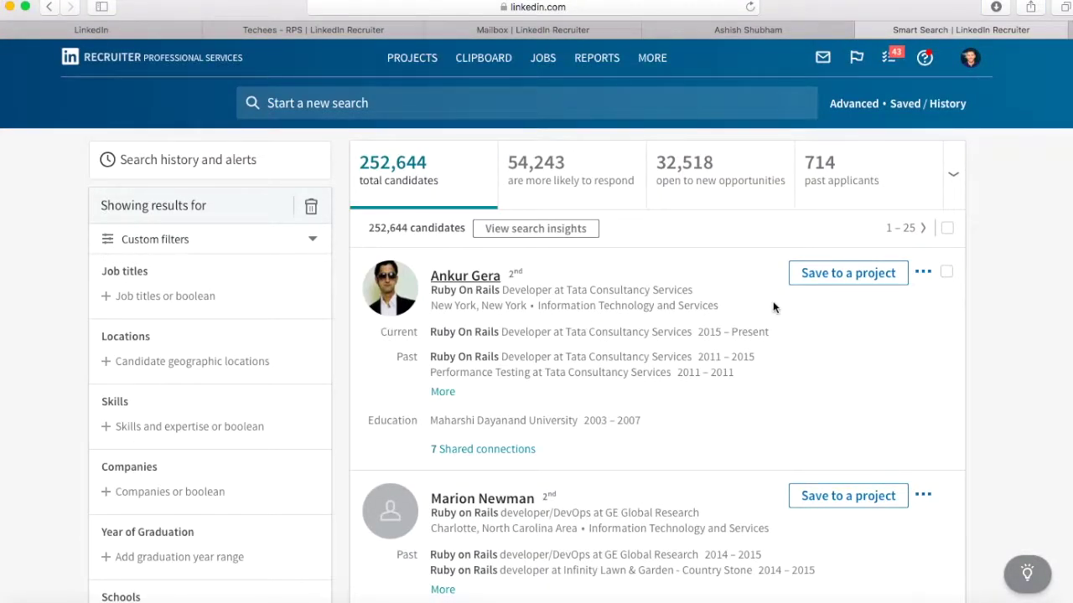
{"action": "left_click", "coordinate": [855, 104]}
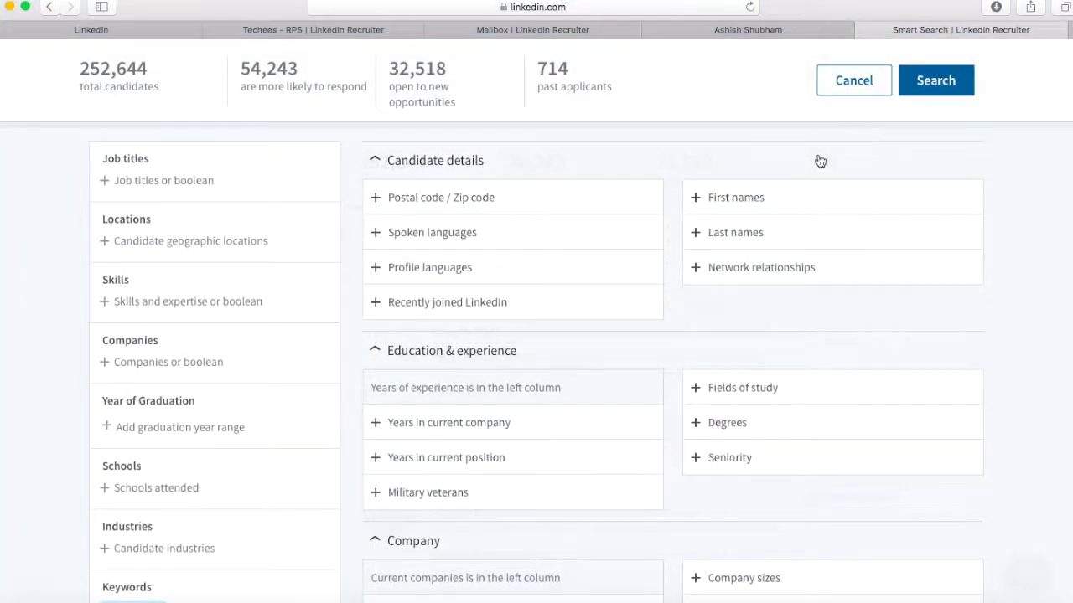
{"action": "scroll", "coordinate": [50, 251], "scroll_direction": "down", "scroll_amount": 1}
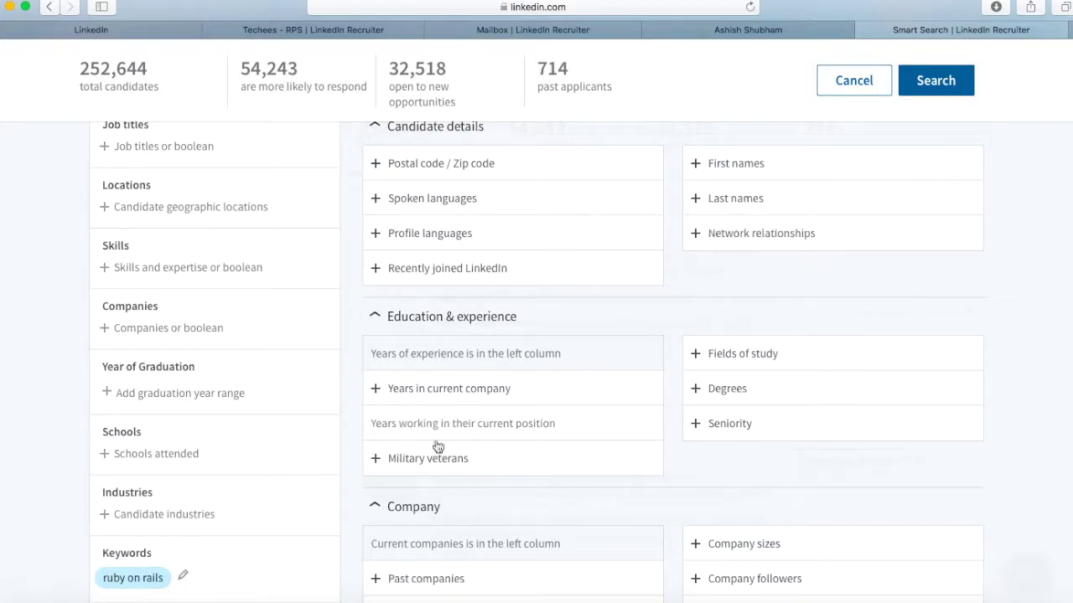
{"action": "scroll", "coordinate": [313, 452], "scroll_direction": "up", "scroll_amount": 1}
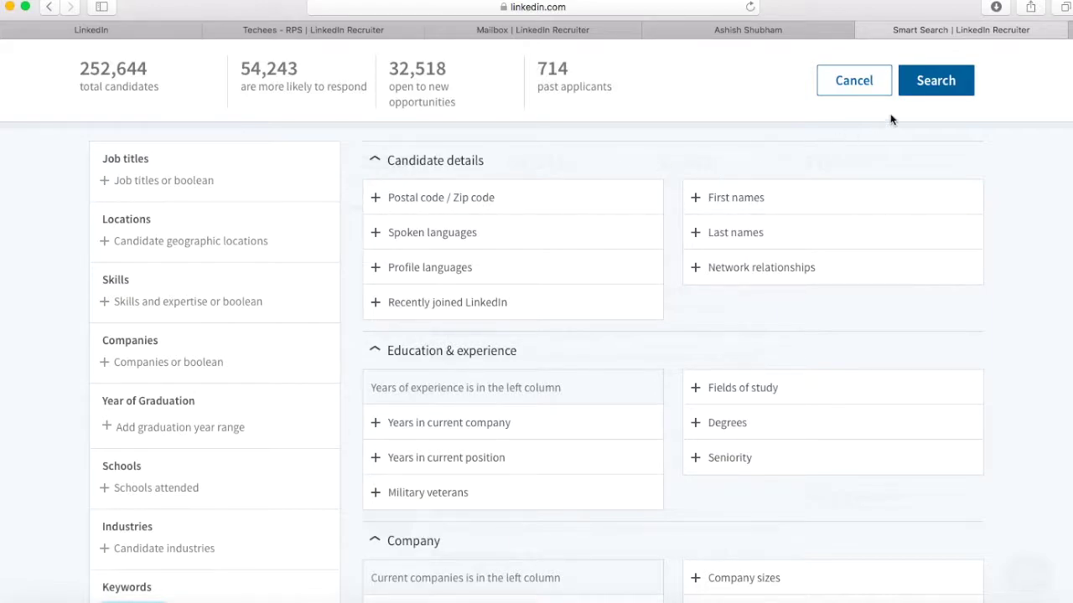
{"action": "left_click", "coordinate": [860, 87]}
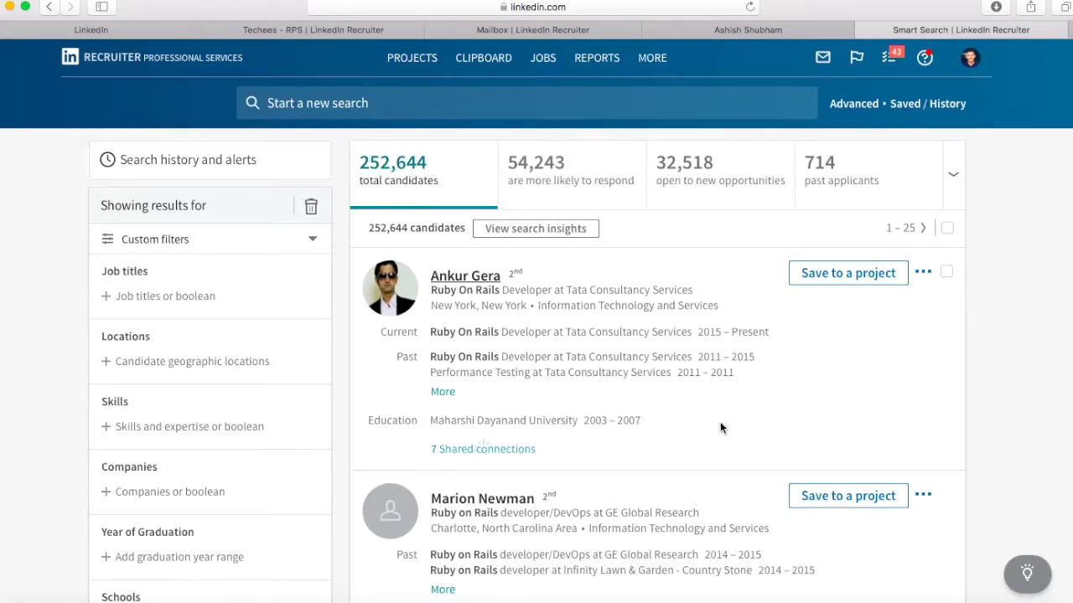
{"action": "scroll", "coordinate": [938, 356], "scroll_direction": "down", "scroll_amount": 1}
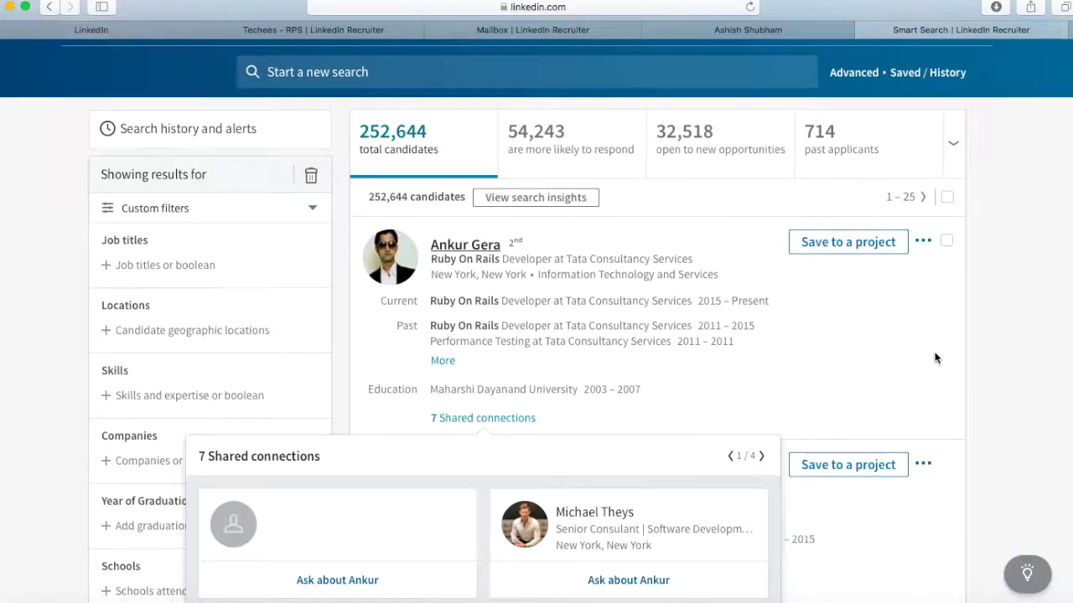
{"action": "left_click", "coordinate": [1025, 311]}
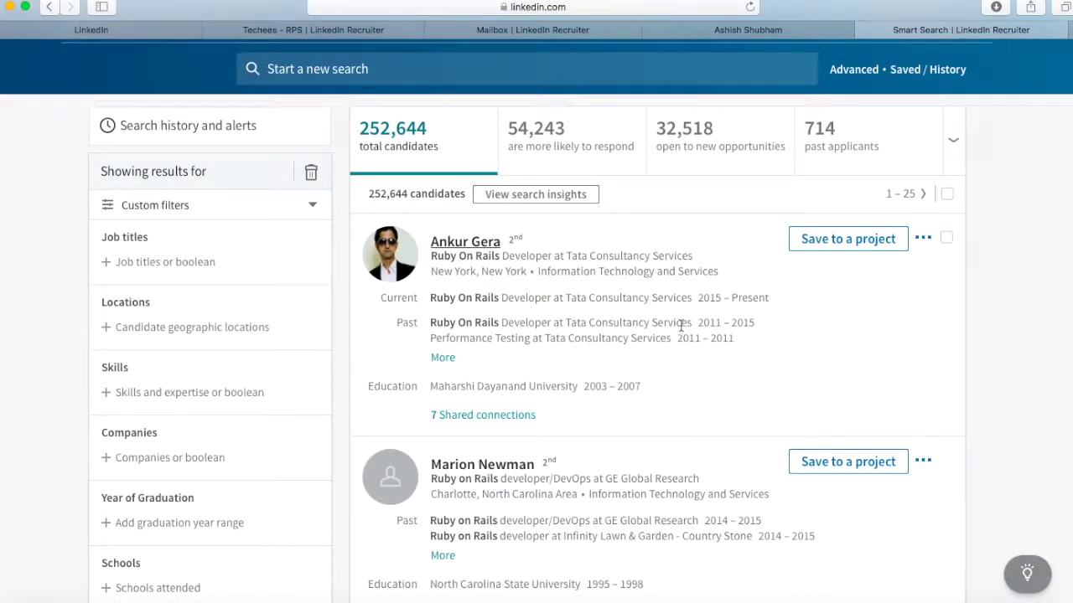
{"action": "scroll", "coordinate": [680, 325], "scroll_direction": "up", "scroll_amount": 1}
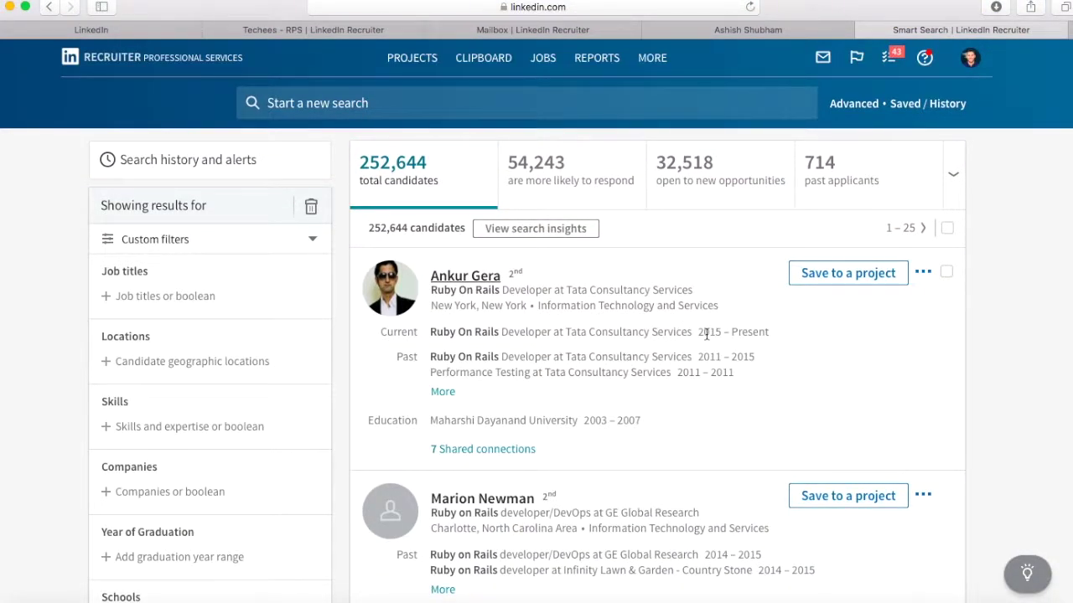